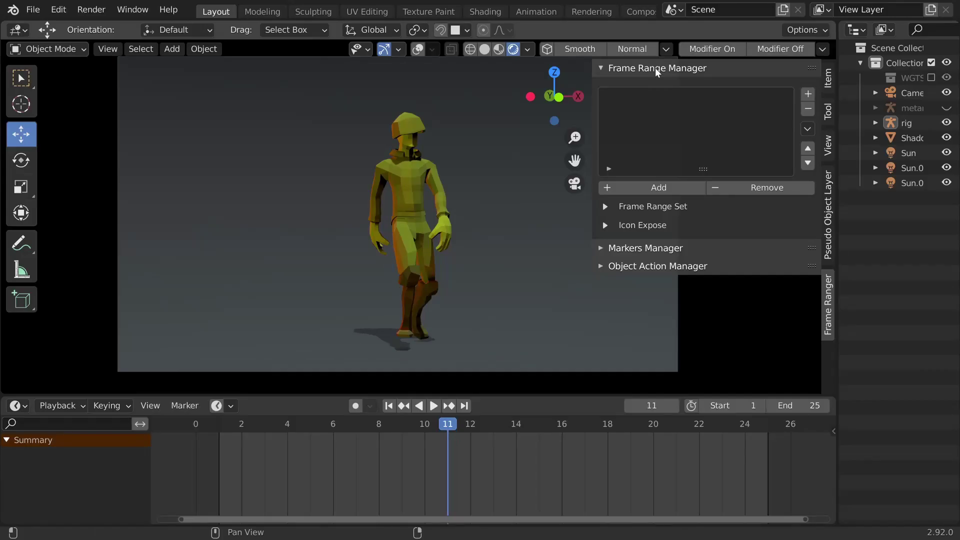
Step: Expand and collapse the Markers Manager and Object Action Manager panels in the Frame Ranger tab
left_click(655, 68)
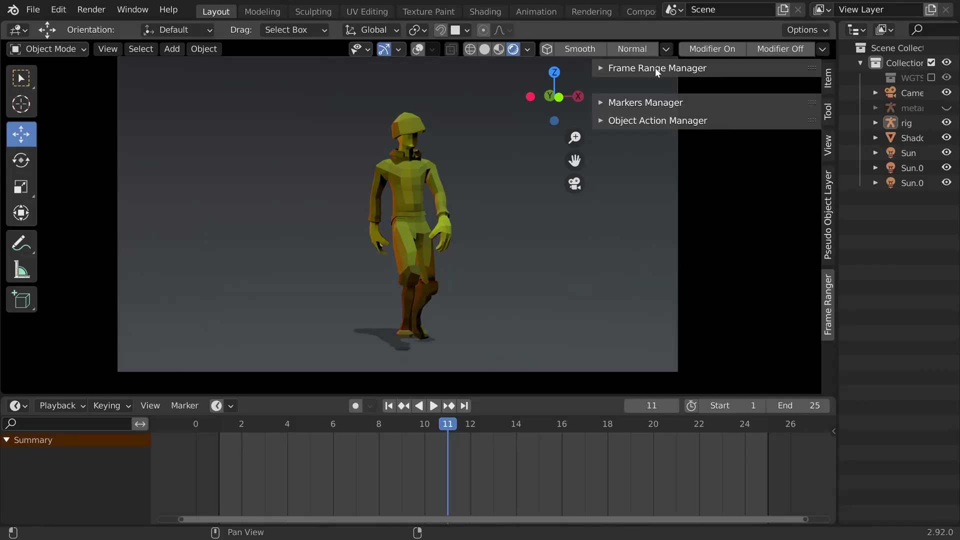
left_click(668, 86)
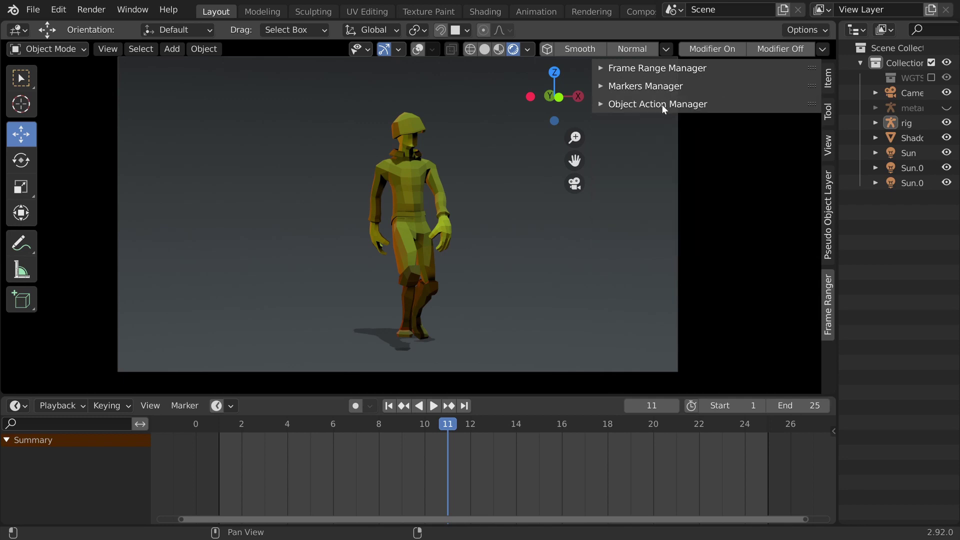
left_click(663, 105)
left_click(662, 105)
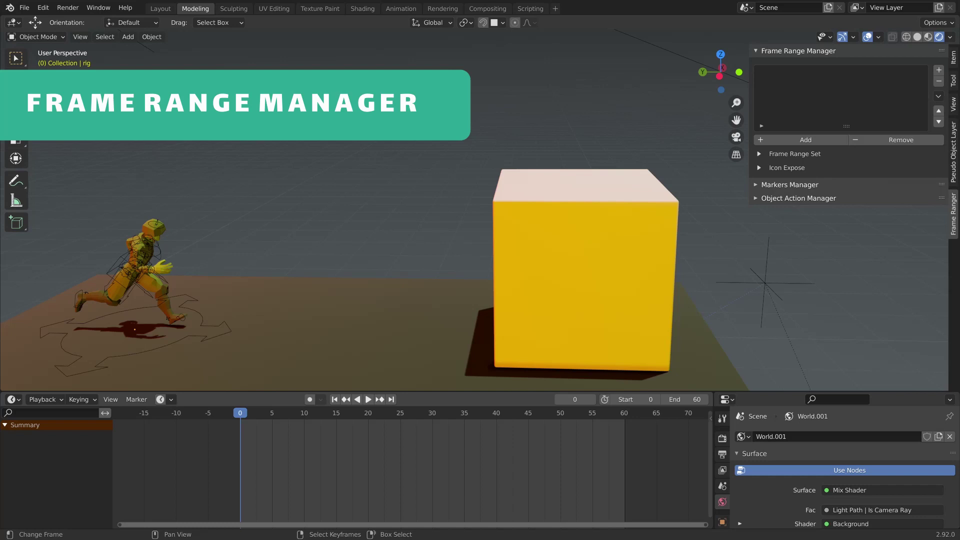
Step: Add a new frame range spanning start frame 2 to end frame 25
left_click(806, 139)
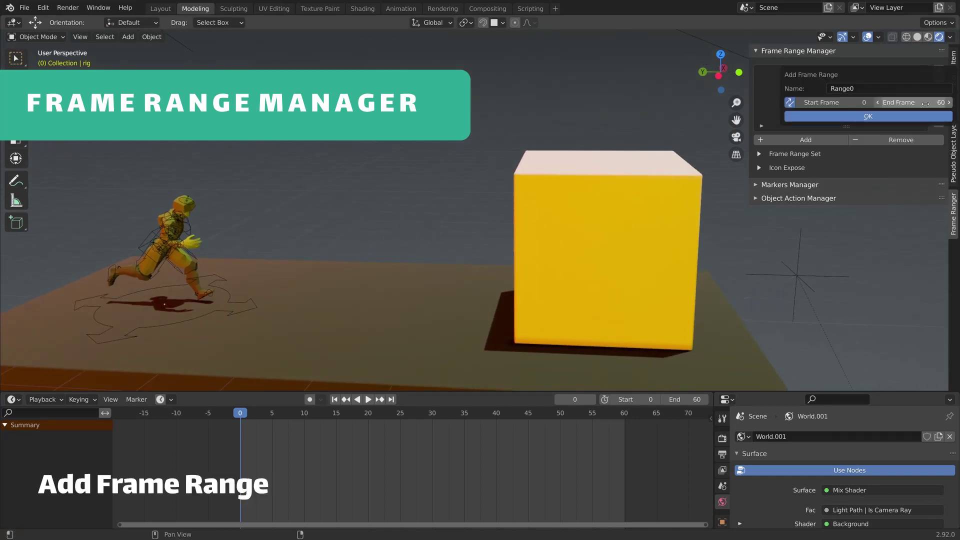
left_click_drag(837, 102, 847, 102)
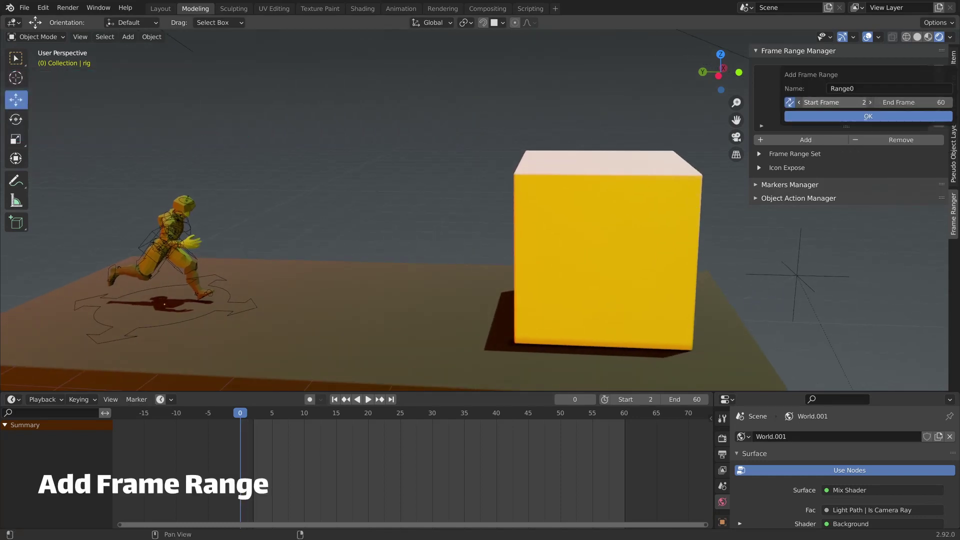
left_click_drag(912, 102, 882, 102)
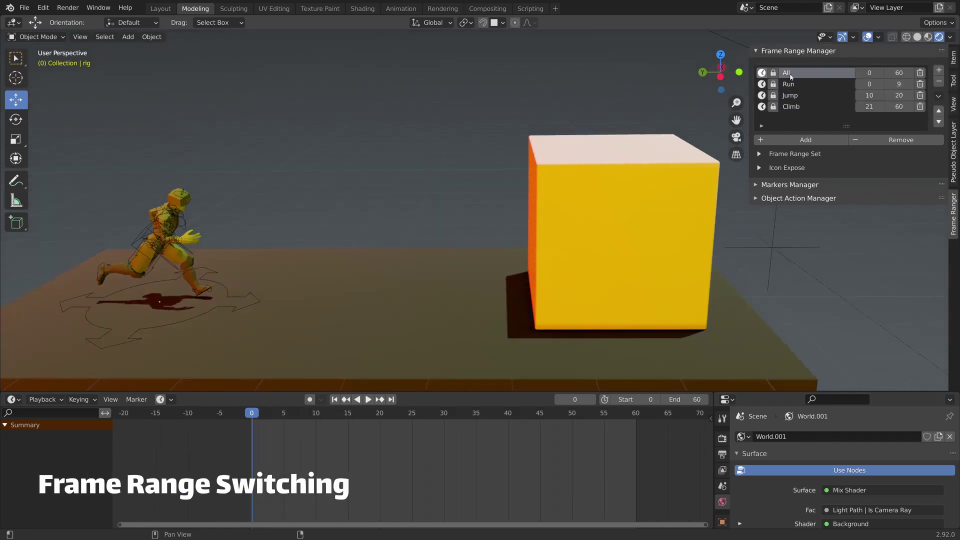
Step: Switch playback between the saved ranges, ending on Run and stepping up to All
left_click(789, 84)
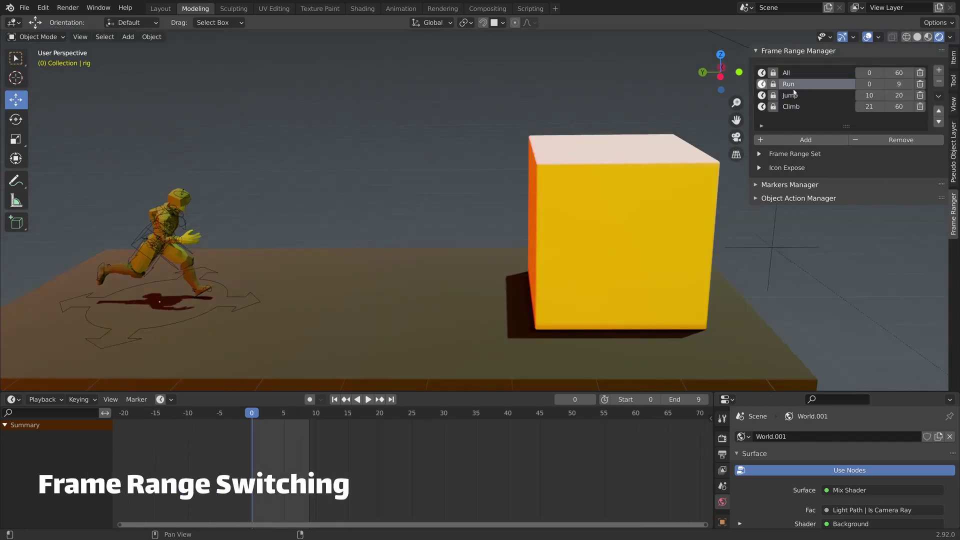
left_click(792, 106)
left_click(798, 85)
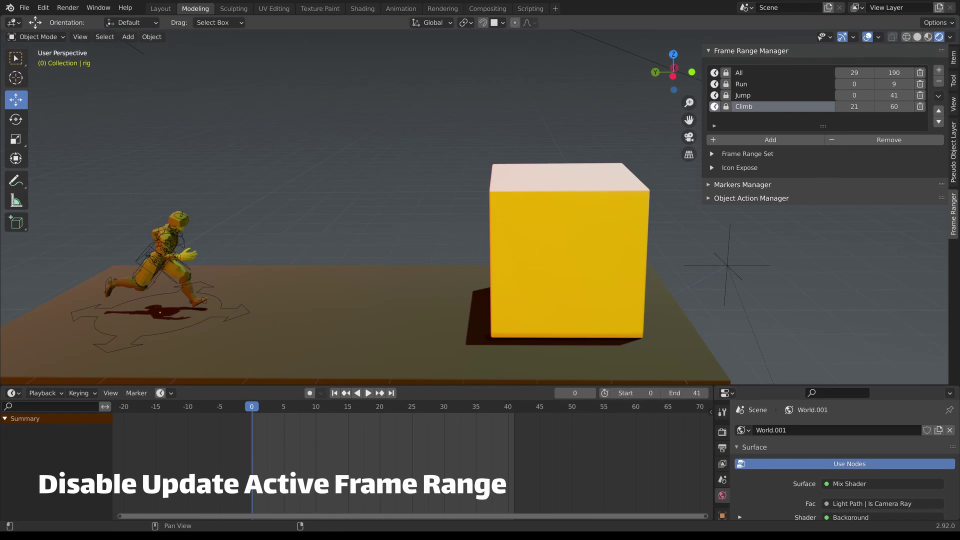
key("Up")
key("Up")
key("Up")
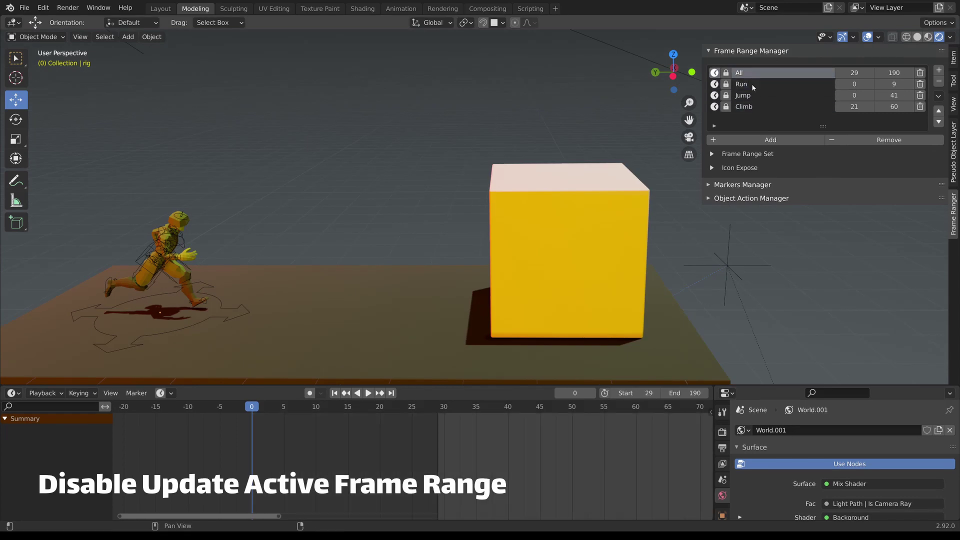
Step: Turn off Update Active Frame Range and step through Climb back up to Run
left_click(938, 96)
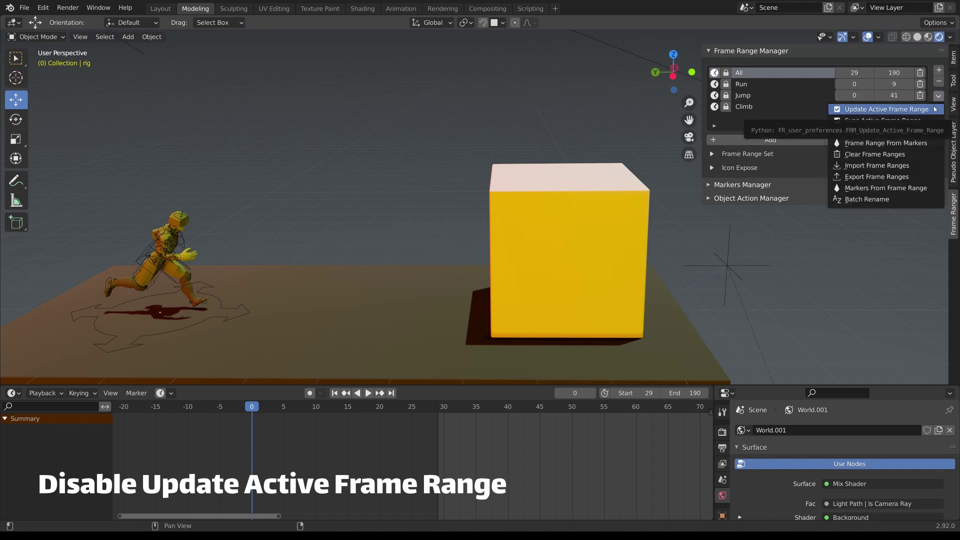
left_click(890, 111)
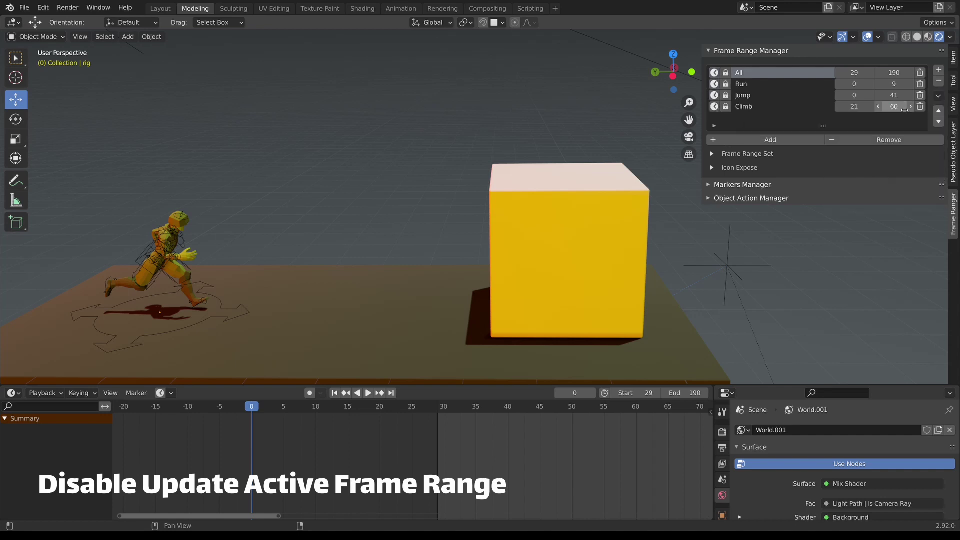
left_click(764, 84)
left_click(763, 95)
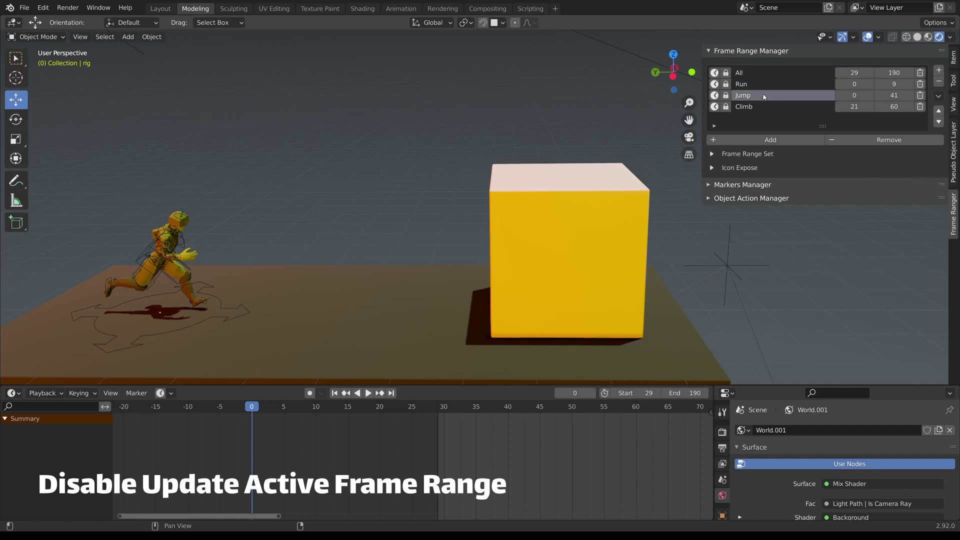
key("Up")
key("Up")
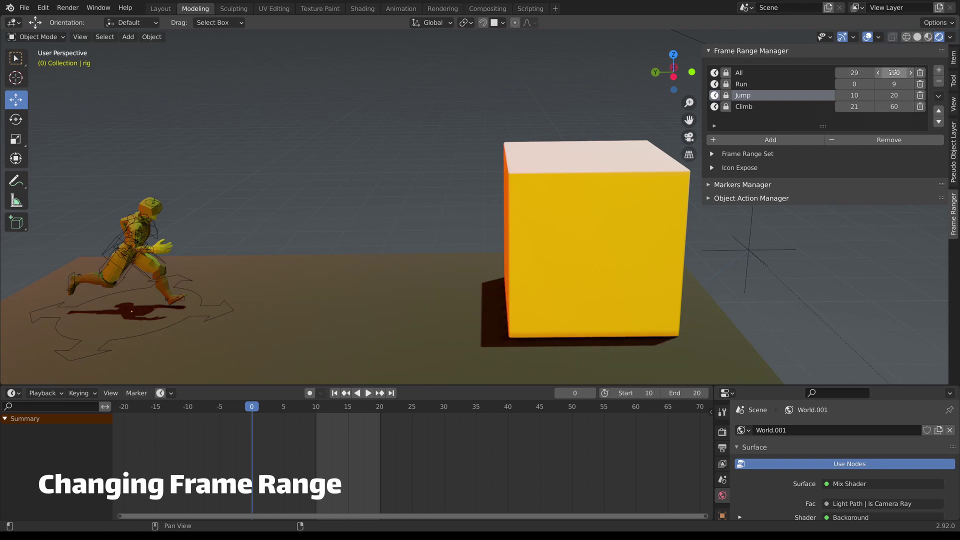
Step: Edit Jump to frames 0–41, make Run active and raise its end to 10
left_click_drag(854, 95, 832, 95)
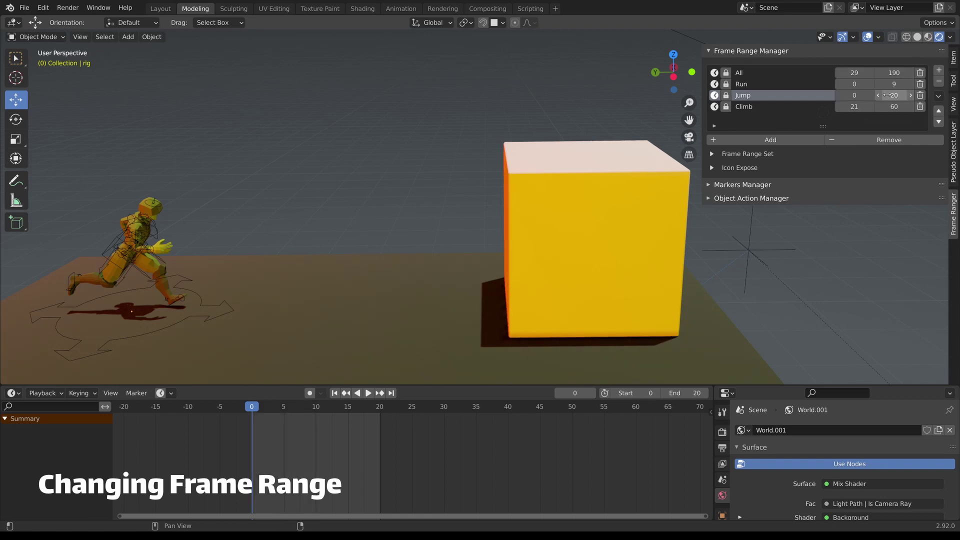
left_click_drag(892, 95, 931, 96)
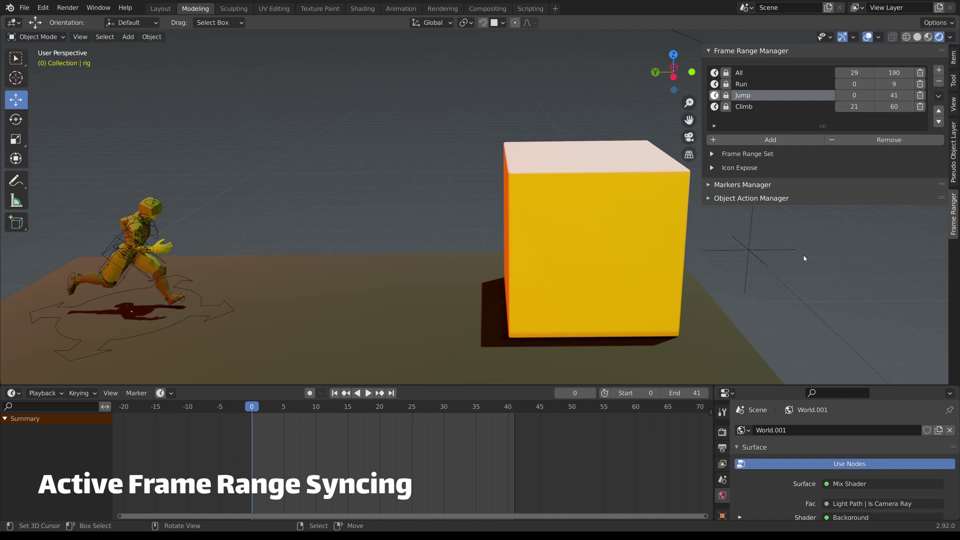
left_click(787, 85)
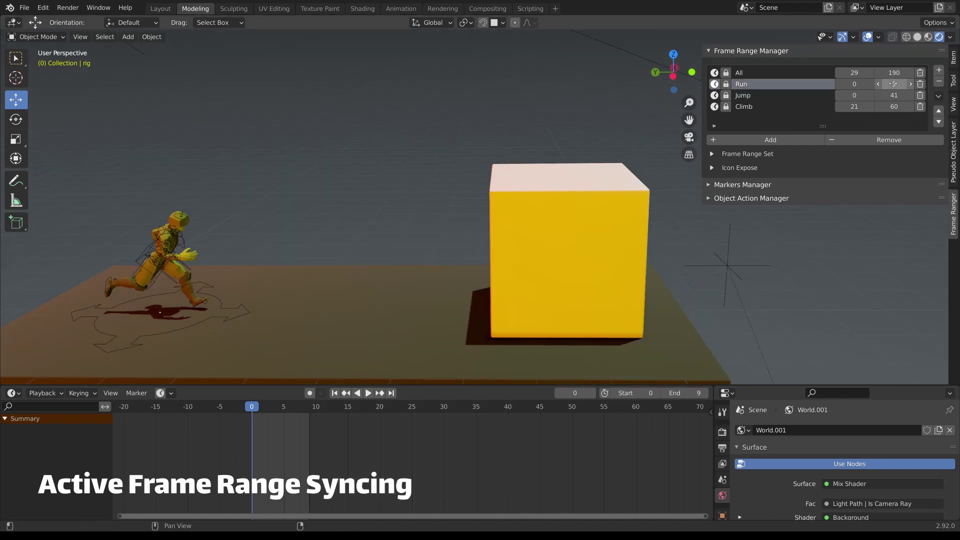
left_click_drag(892, 84, 898, 84)
Step: Enable Sync Active Frame Range and set Run's end frame to 0
left_click(937, 95)
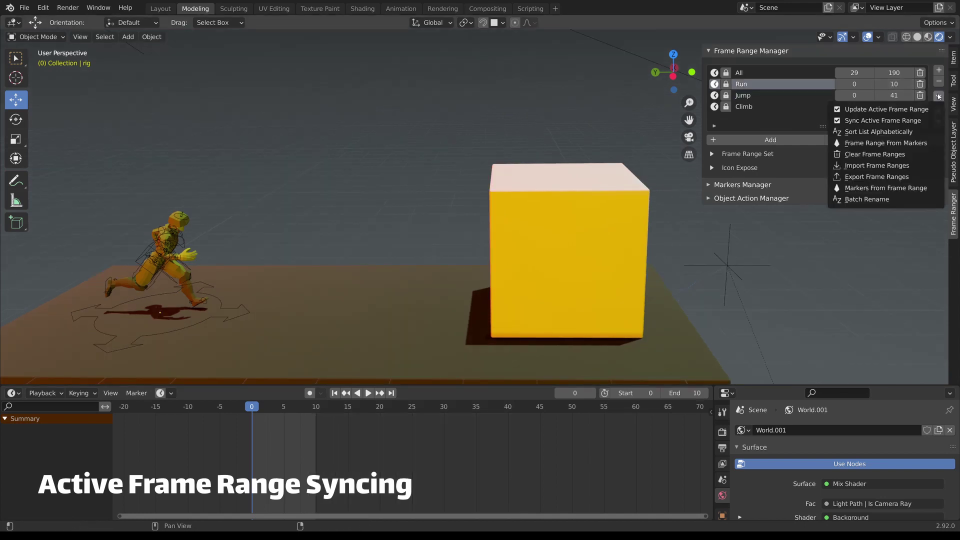
left_click(893, 118)
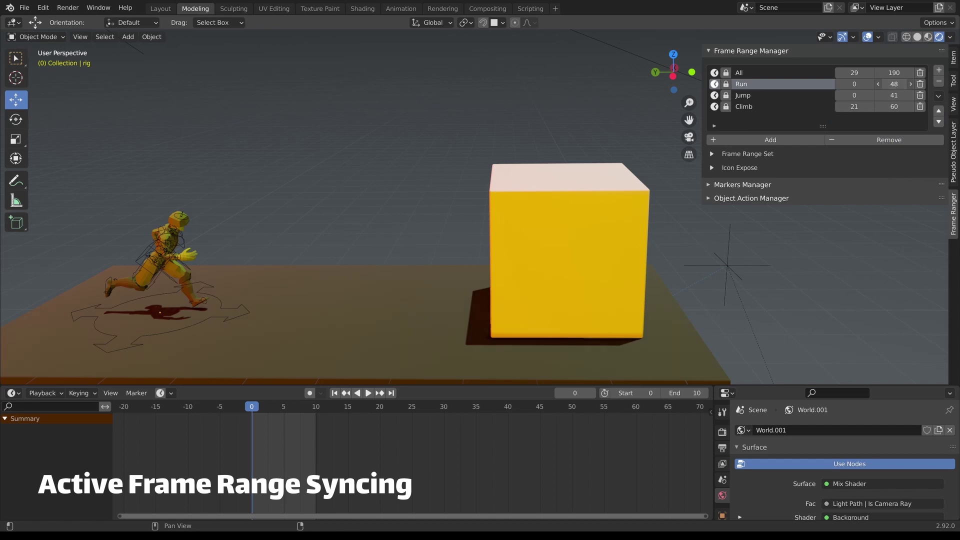
left_click_drag(892, 84, 877, 84)
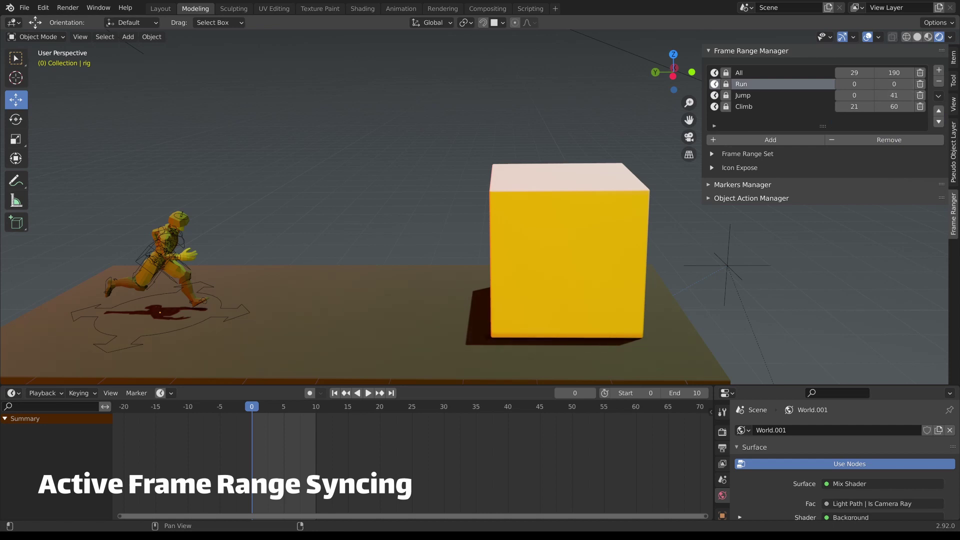
Step: Disable automatic updating and apply All, Climb and All ranges to the timeline manually
left_click(937, 95)
left_click(938, 97)
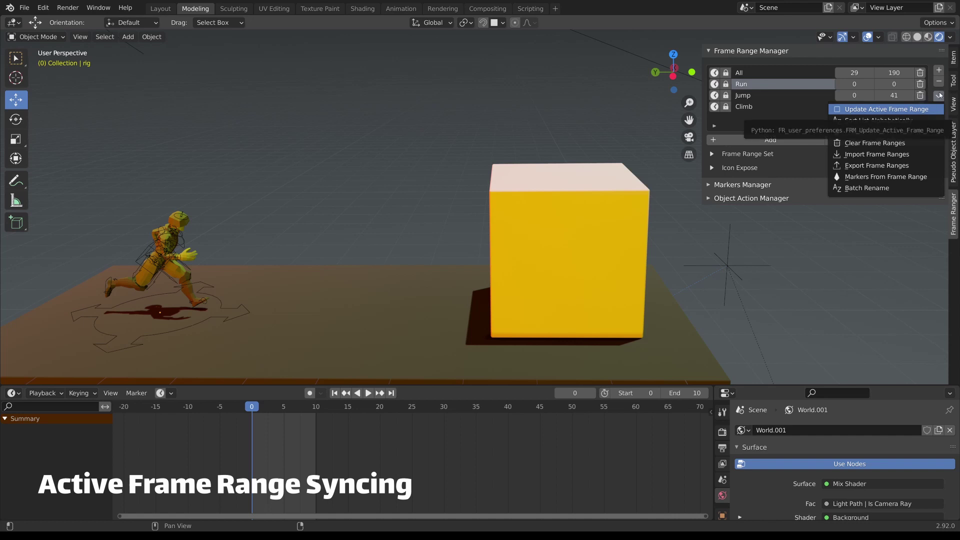
left_click(885, 109)
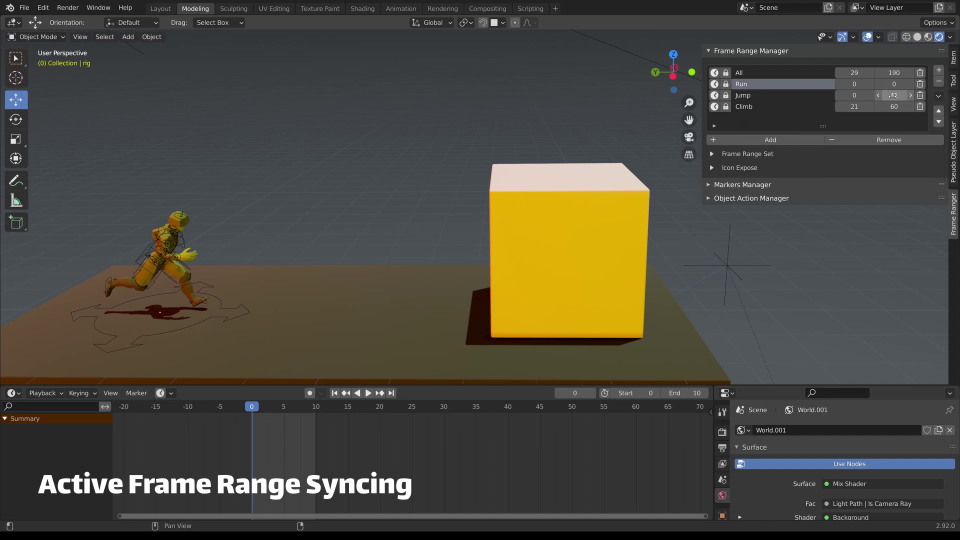
left_click(715, 72)
left_click(715, 95)
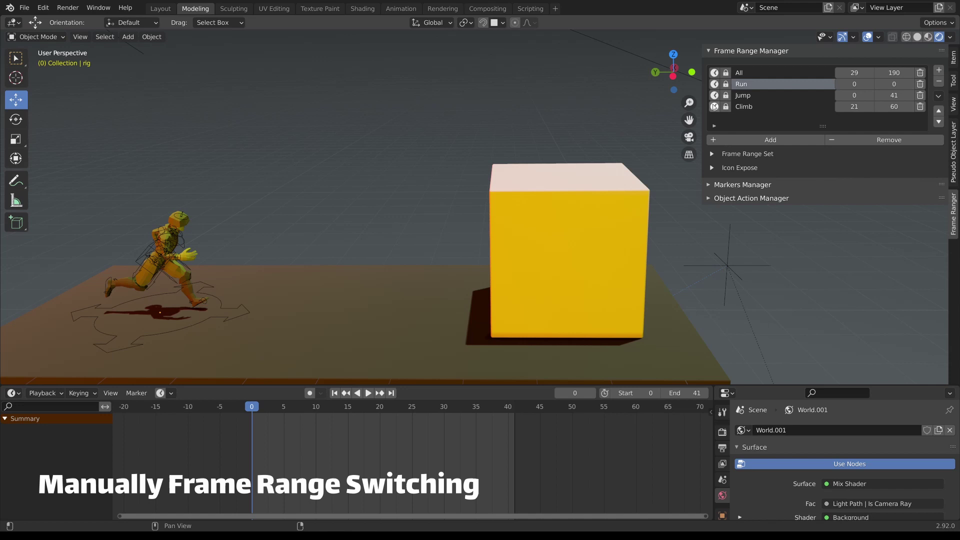
left_click(715, 94)
left_click(714, 72)
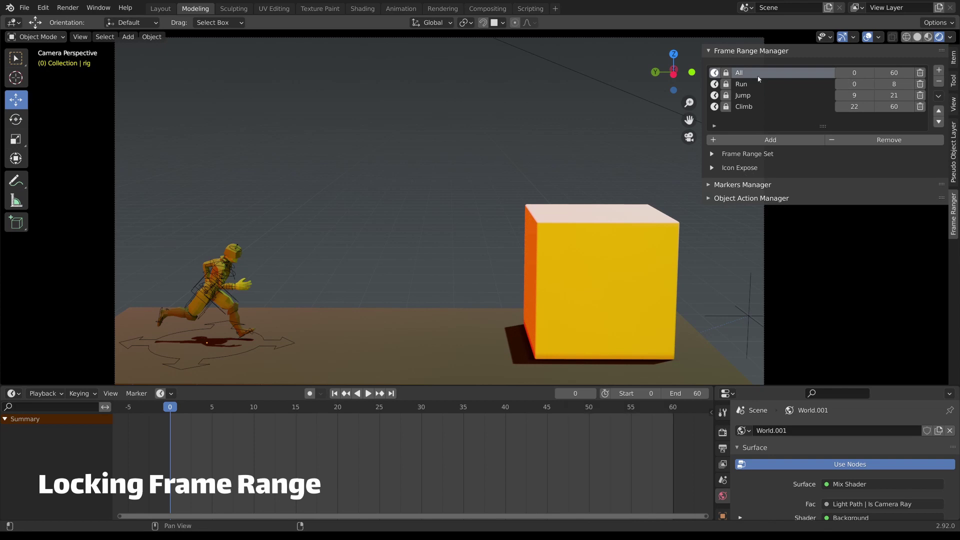
Step: Lock the All range's start and end frames at 0 to 60
left_click(726, 73)
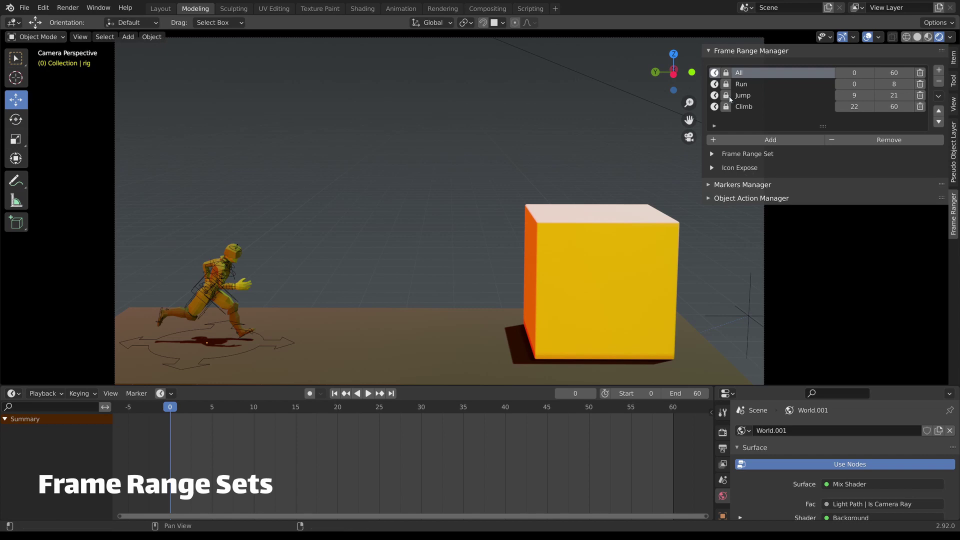
Step: Switch between RangeSet0 and RangeSet1 saved range sets, then delete RangeSet1
left_click(764, 155)
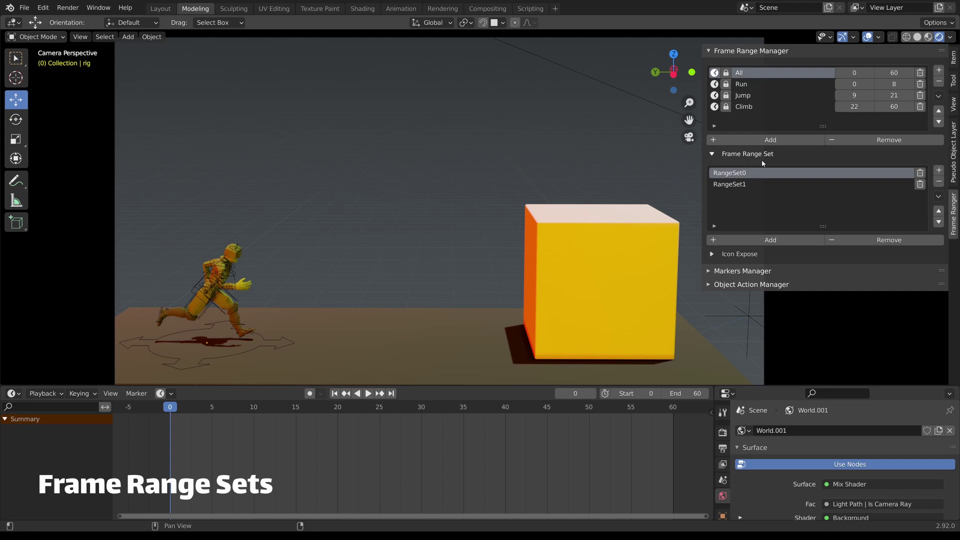
left_click(756, 184)
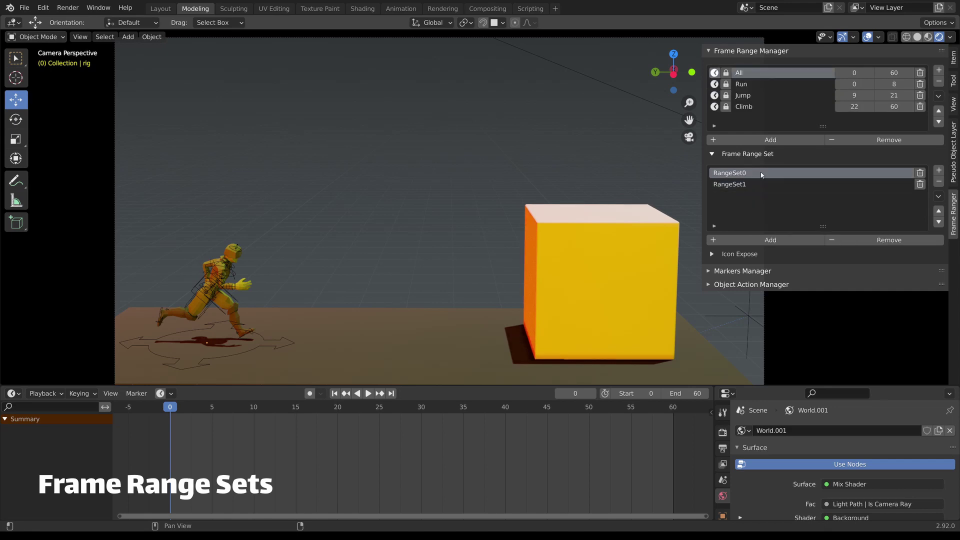
left_click(759, 184)
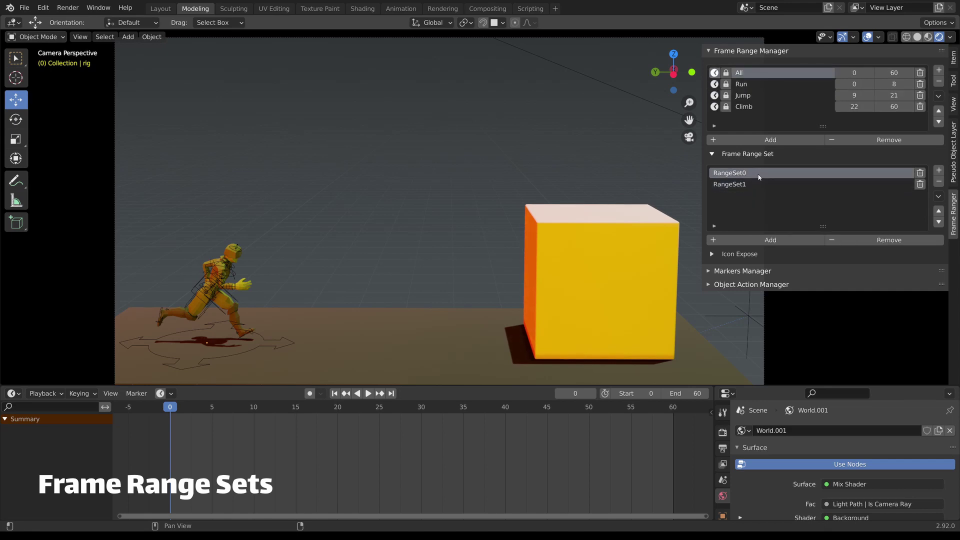
left_click(761, 184)
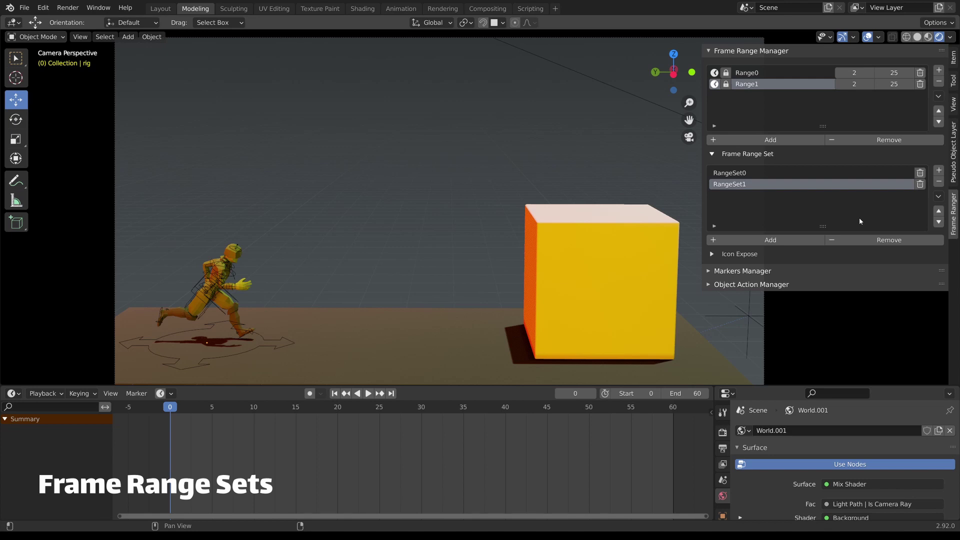
left_click(937, 181)
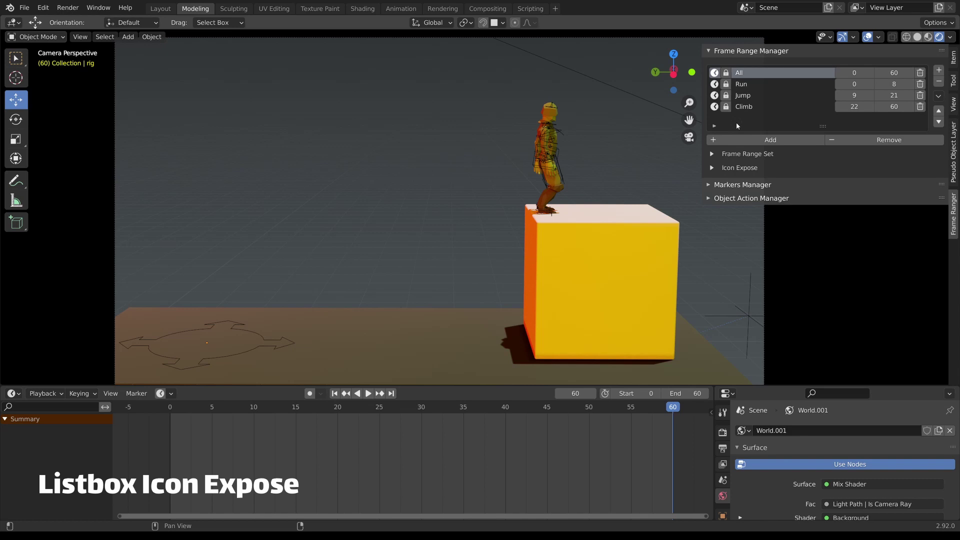
Step: Toggle the Remove checkbox in Icon Expose to hide and show trash icons
left_click(735, 170)
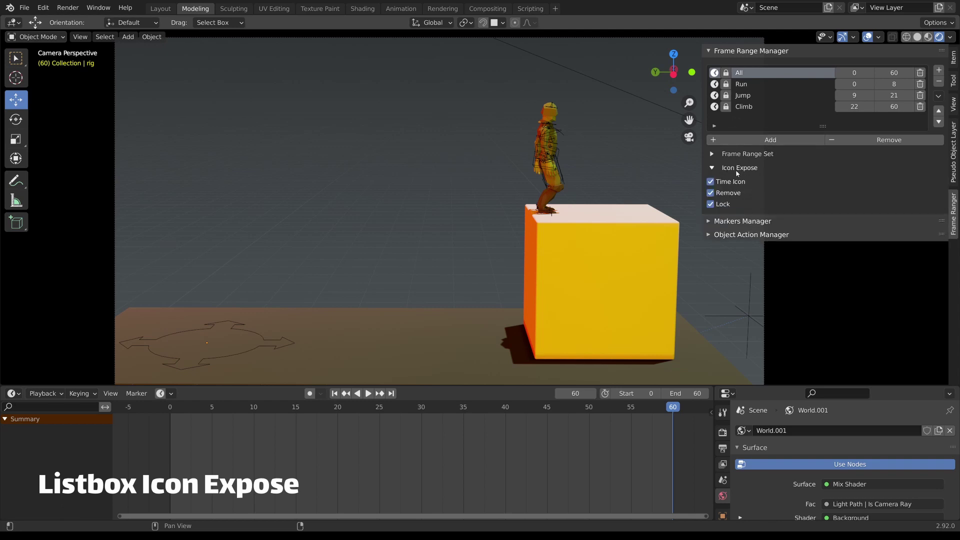
left_click(733, 184)
left_click(730, 194)
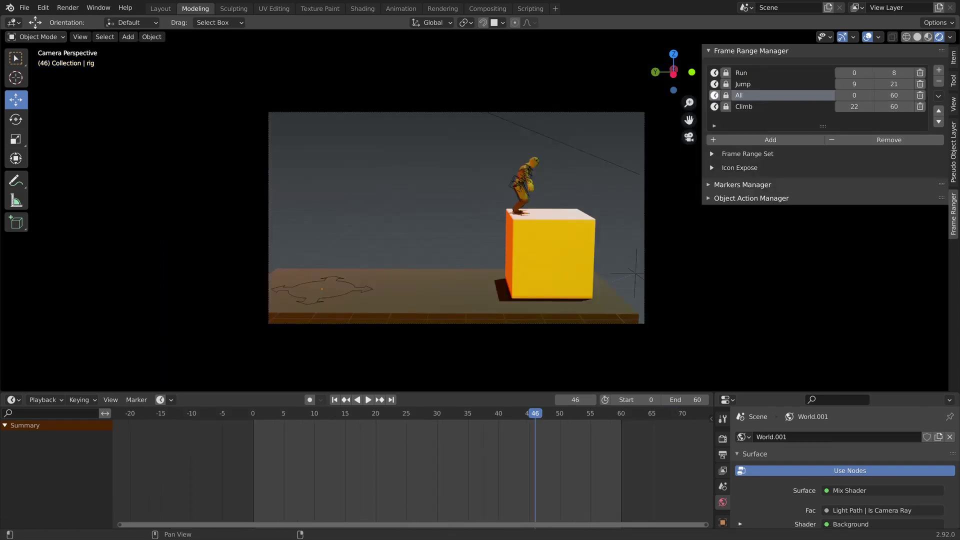
Step: Sort the frame ranges alphabetically and batch-rename them with a Hello prefix
left_click(938, 96)
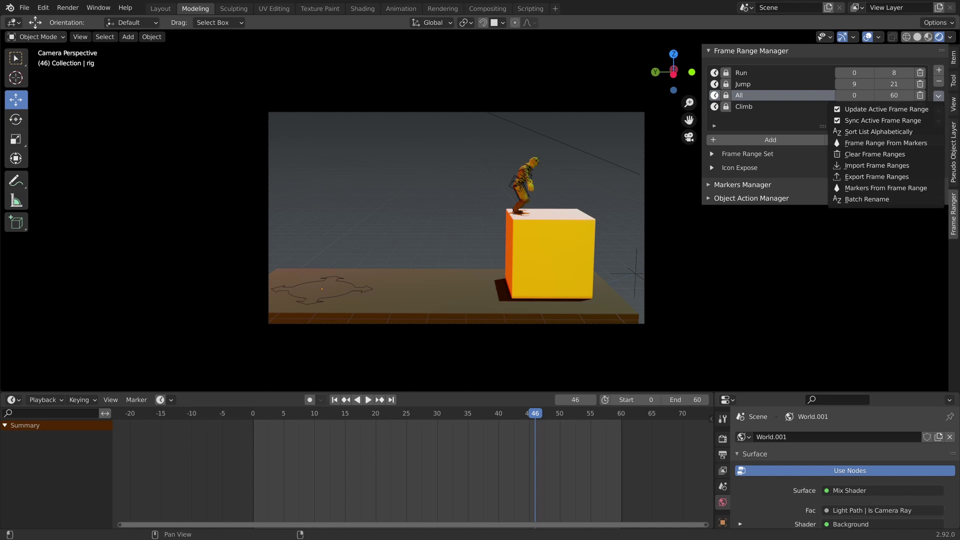
left_click(899, 131)
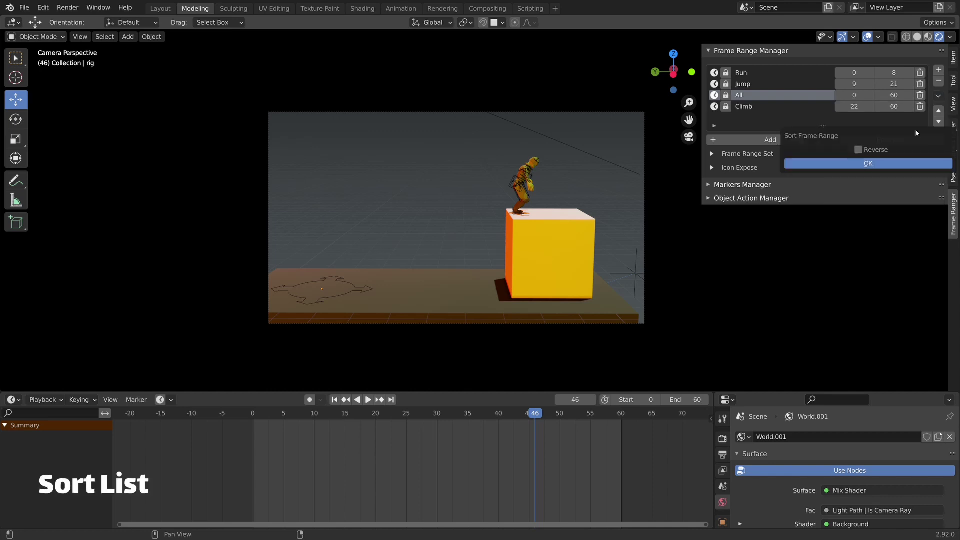
left_click(886, 163)
key("Return")
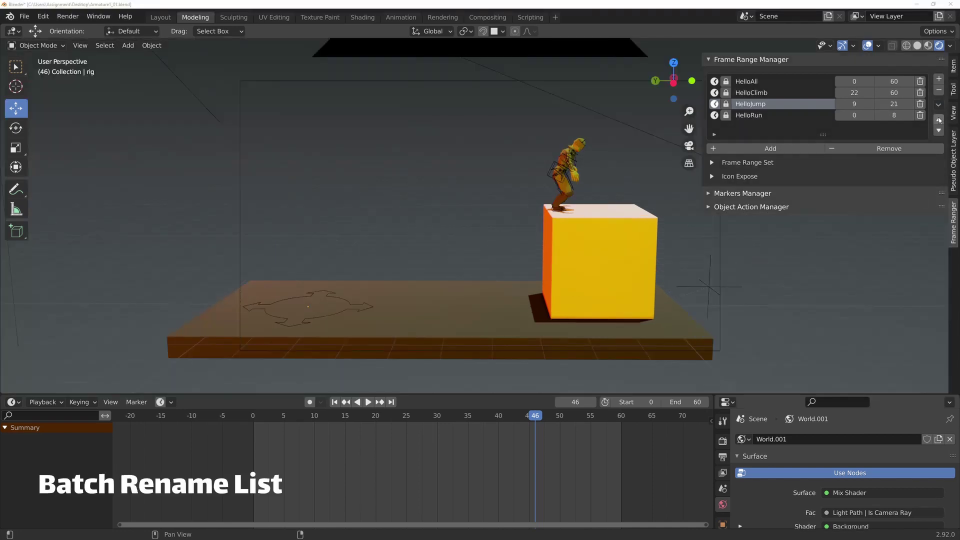
Step: Export the frame ranges to a file and re-import them from it
left_click(938, 104)
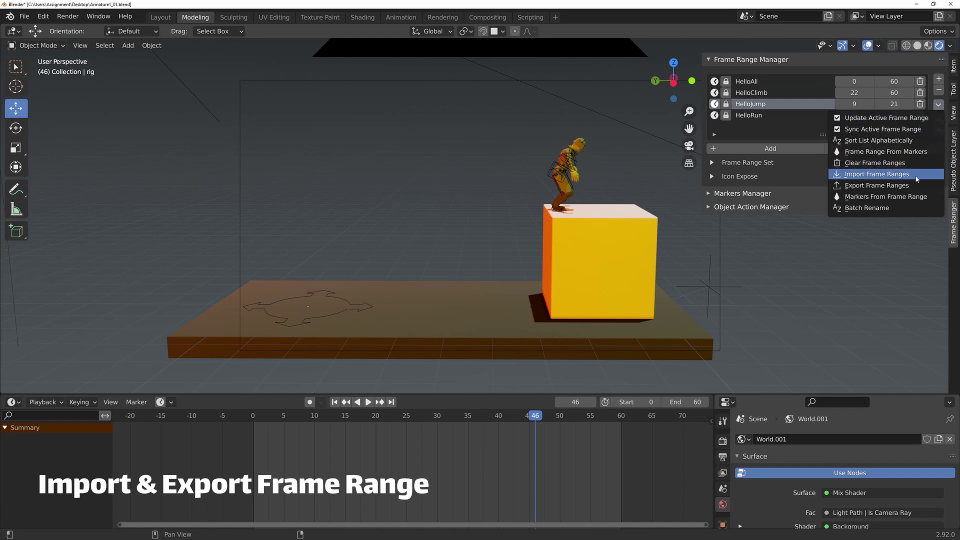
left_click(885, 178)
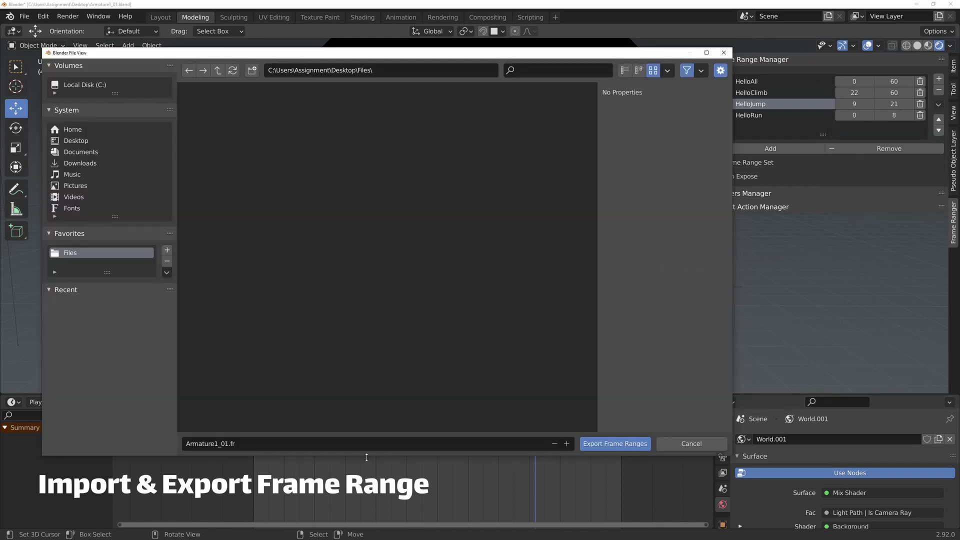
left_click(614, 443)
left_click(937, 105)
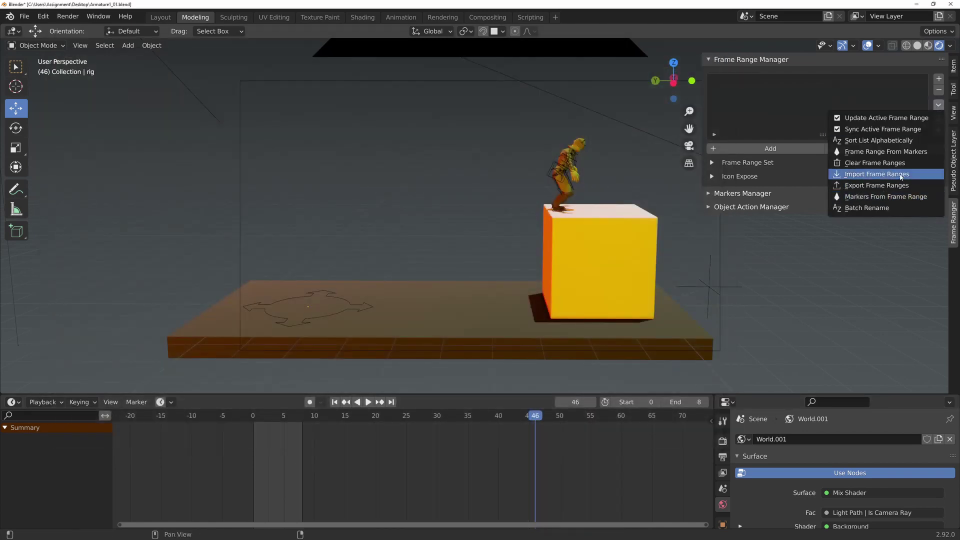
left_click(876, 174)
double_click(373, 148)
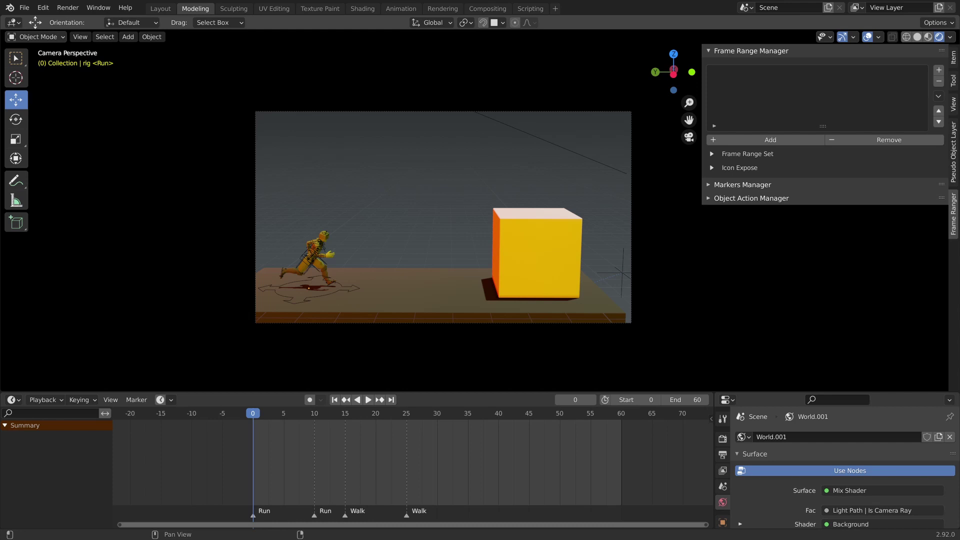
Step: Generate frame ranges from the timeline markers, then markers from the ranges
left_click(937, 96)
left_click(904, 143)
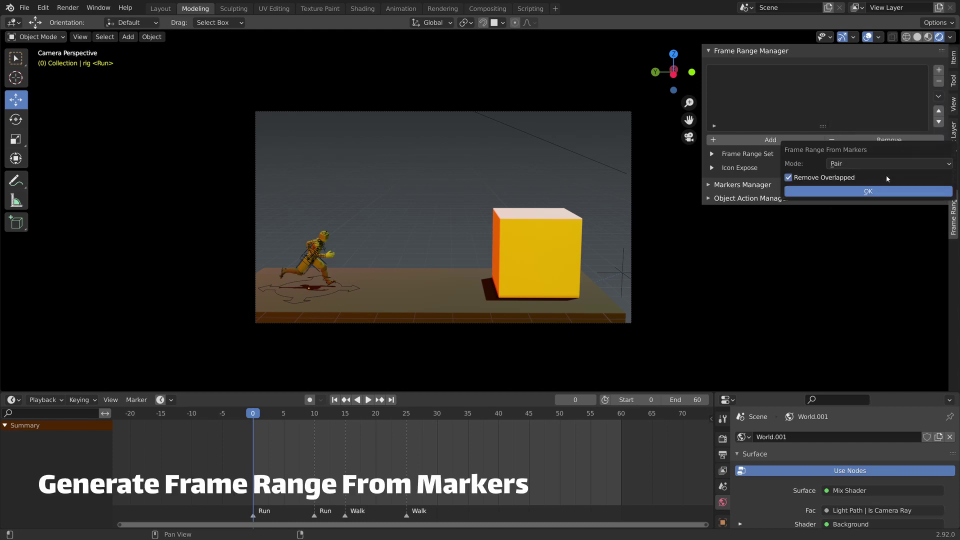
left_click(860, 192)
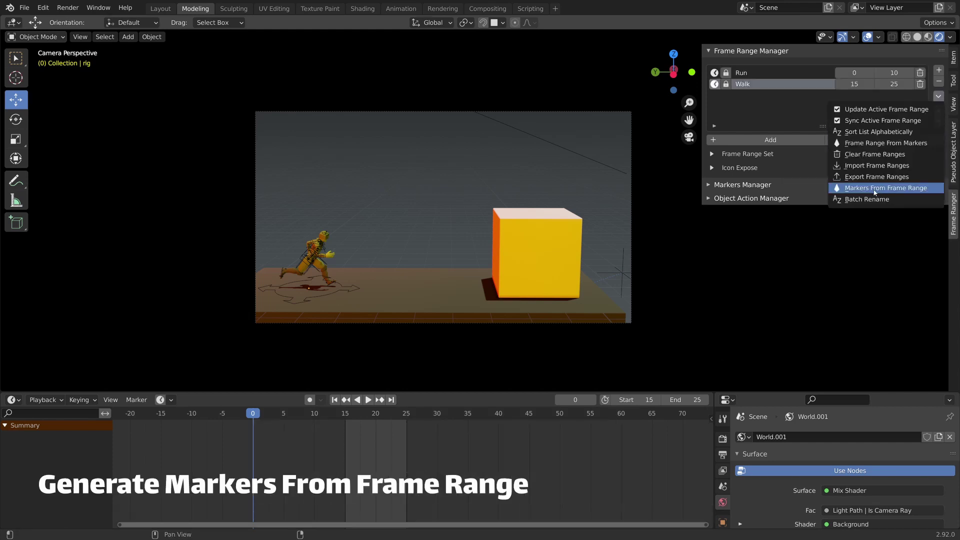
left_click(873, 188)
left_click(848, 222)
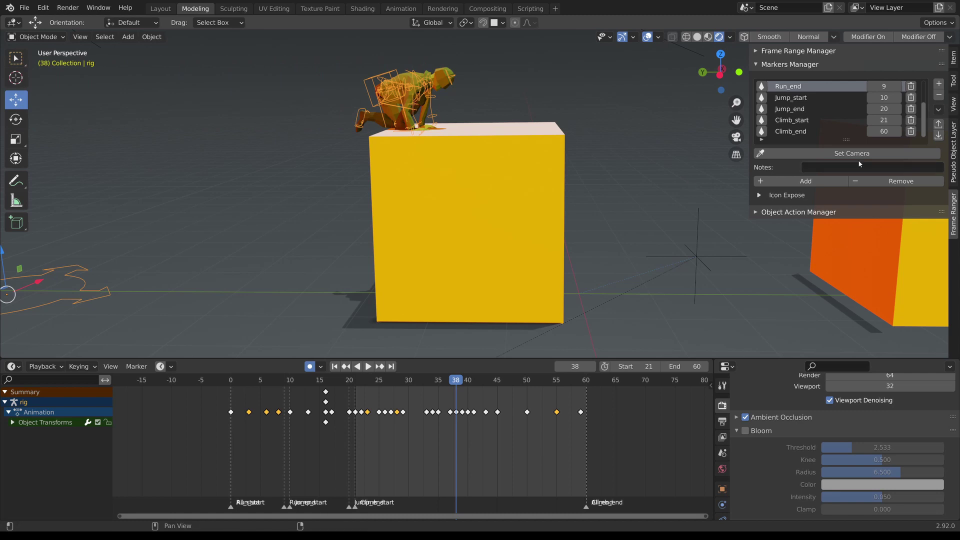
Step: Change the frames of Run_end, Jump_start and Jump_end markers, then jump between marker frames
left_click_drag(881, 86, 881, 106)
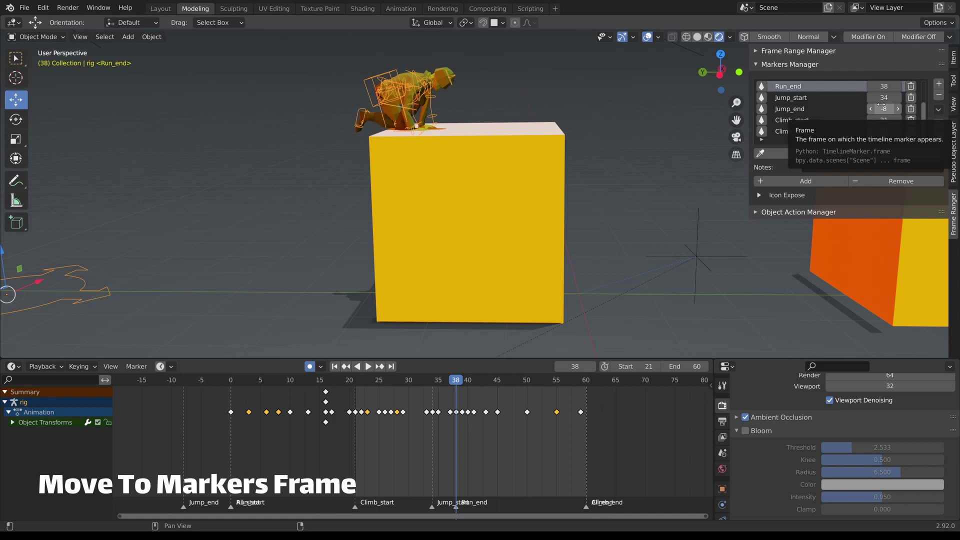
left_click(761, 109)
left_click(762, 86)
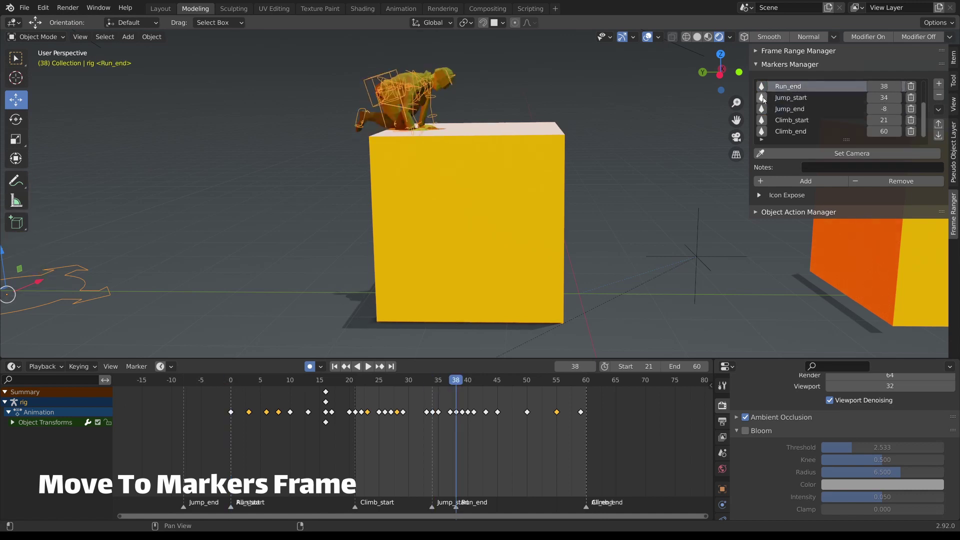
left_click(762, 109)
Step: Start a marker at Climb_end's frame, bind the existing Camera, then switch to Create from View
left_click(761, 131)
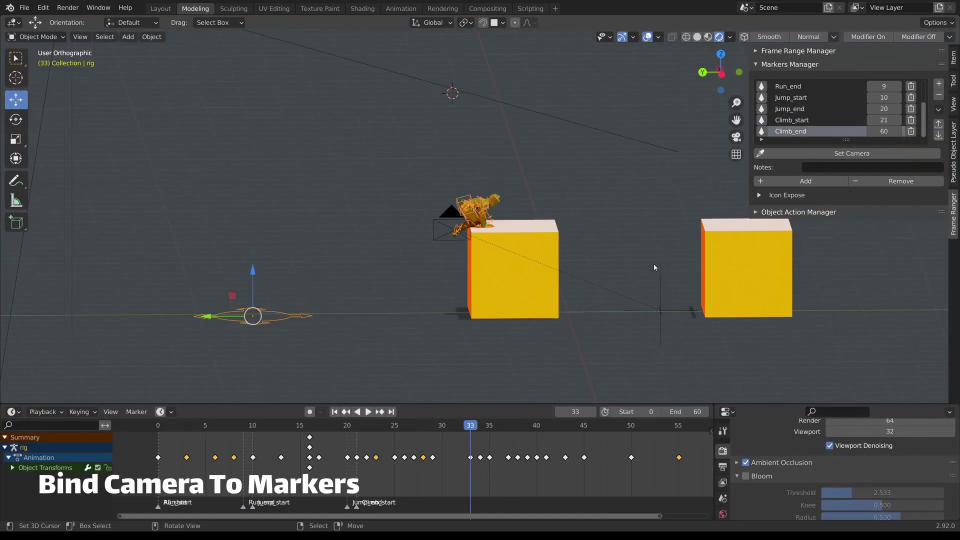
left_click(938, 85)
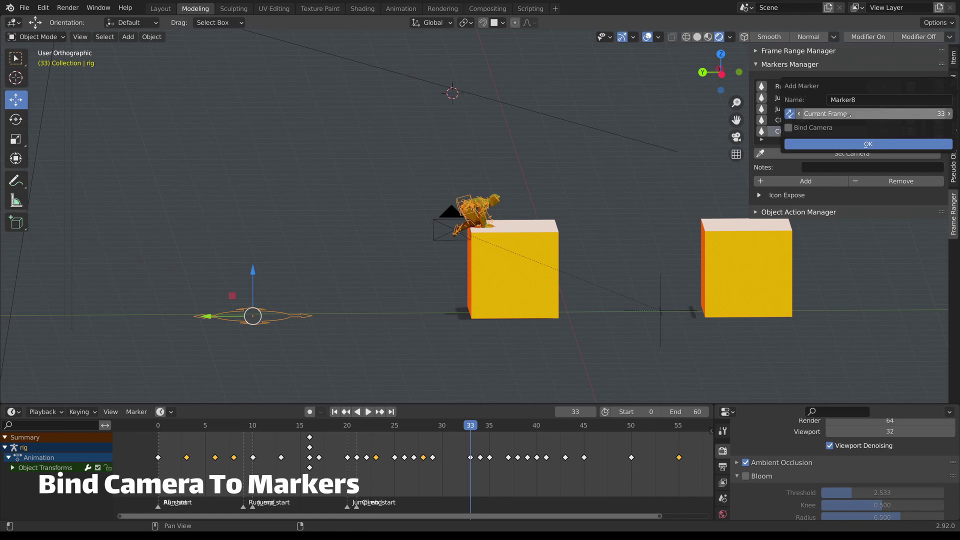
left_click(824, 127)
left_click(821, 155)
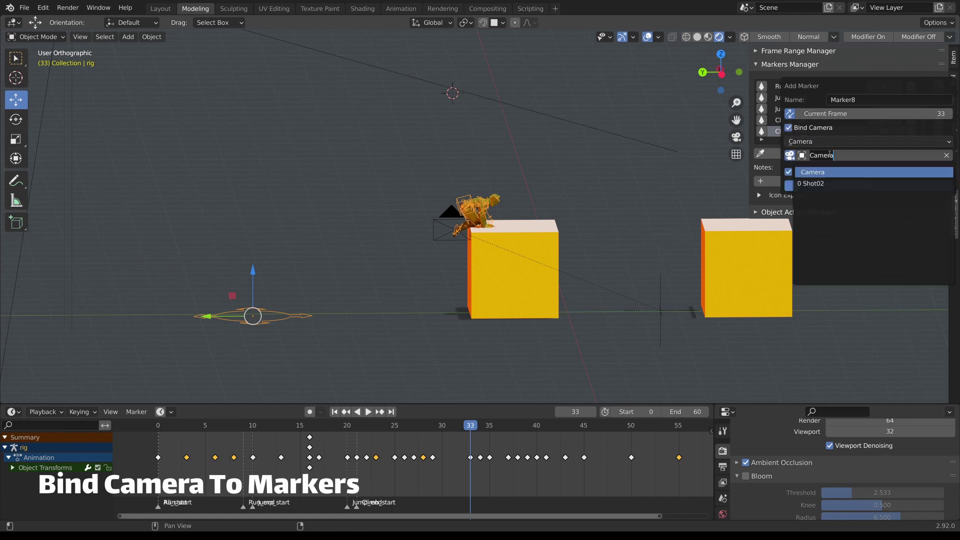
left_click(818, 143)
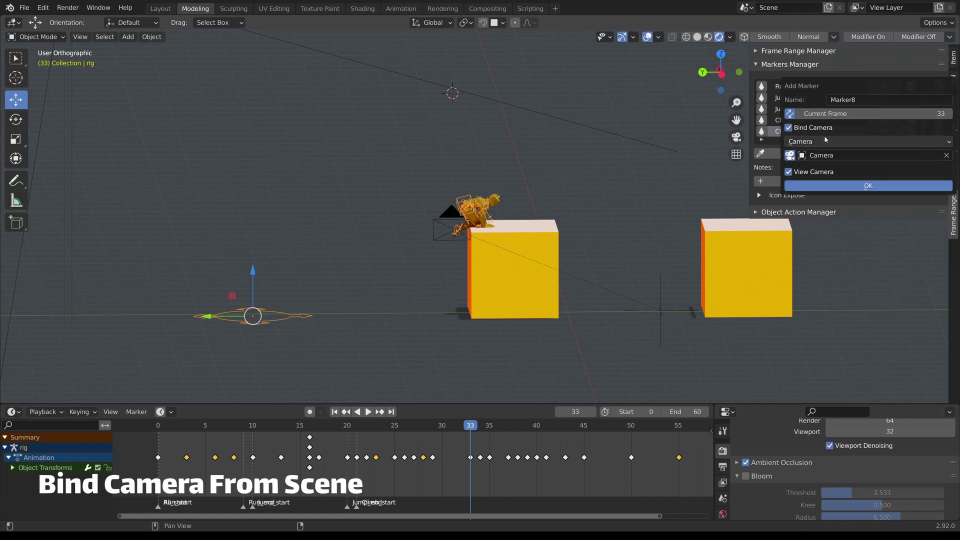
left_click(824, 156)
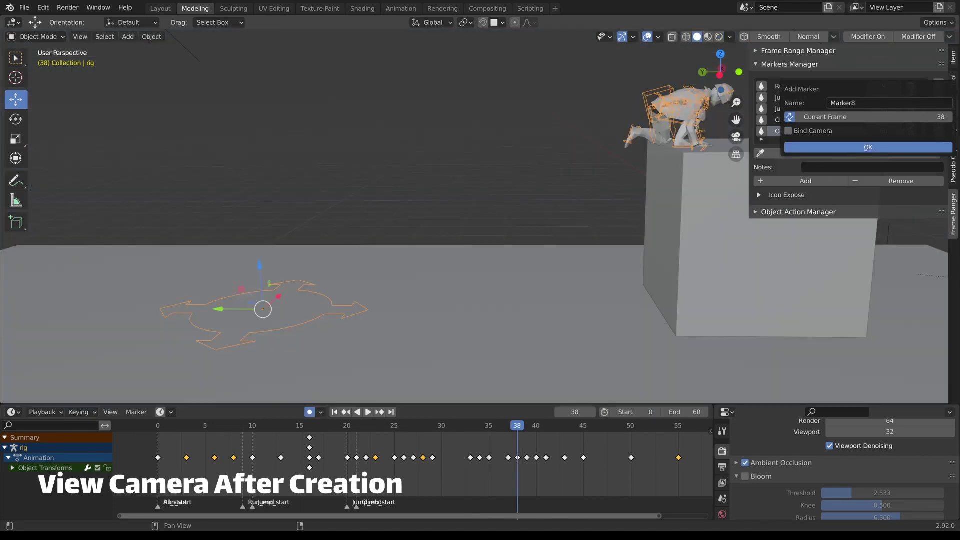
Step: Add Marker8 with a view-created camera and View Camera on
left_click(810, 130)
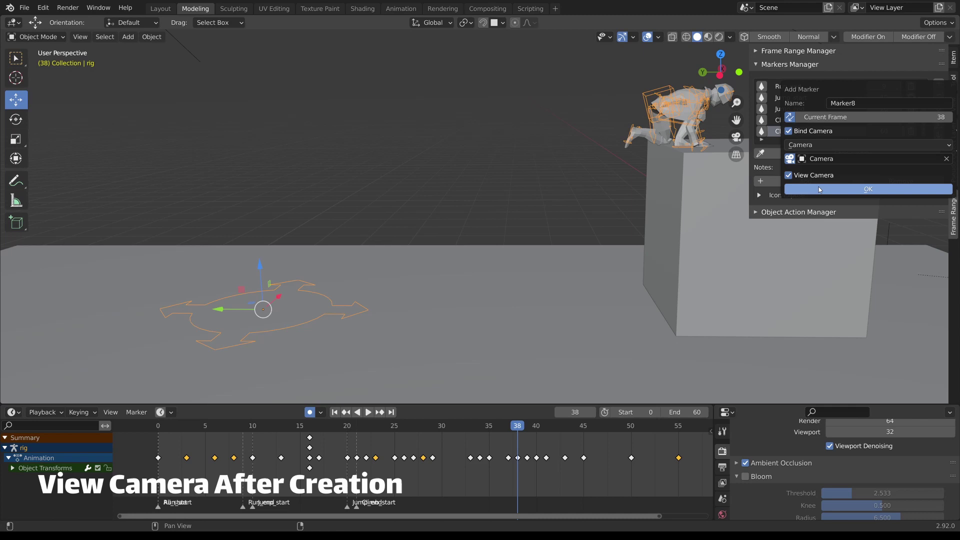
left_click(827, 144)
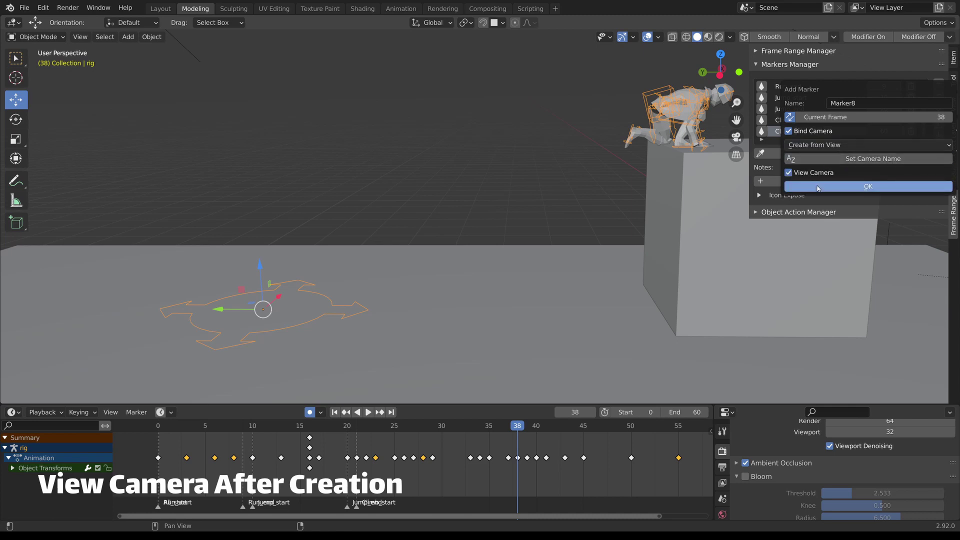
left_click(817, 188)
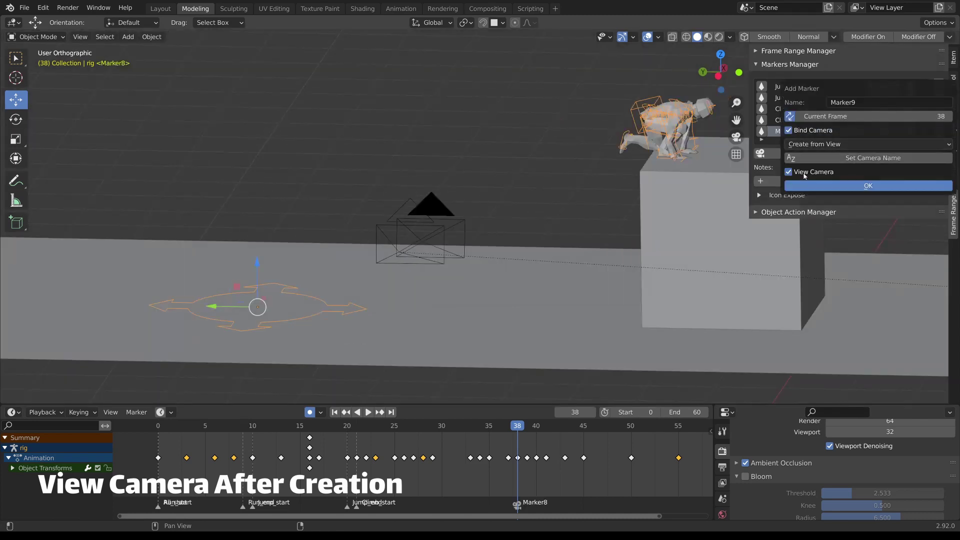
Step: Add Marker9 with a view-created camera and View Camera off
left_click(800, 173)
left_click(828, 186)
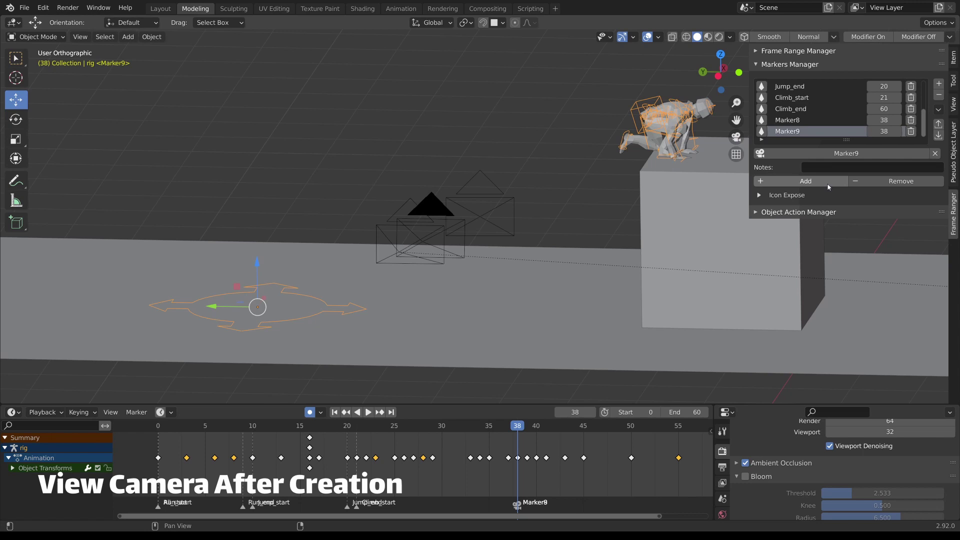
left_click(828, 184)
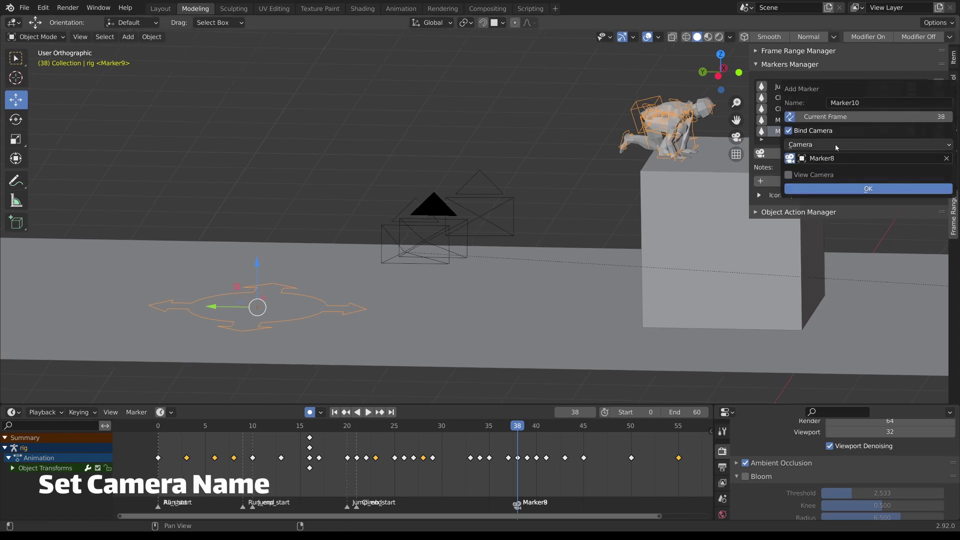
Step: Choose Create from View and enable Set Camera Name for a custom camera name
left_click(835, 144)
left_click(832, 158)
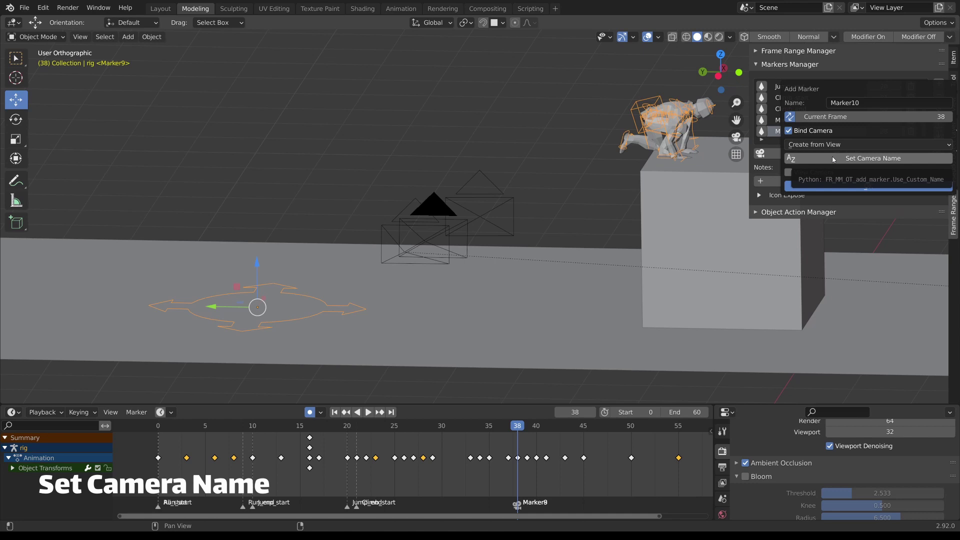
left_click(832, 158)
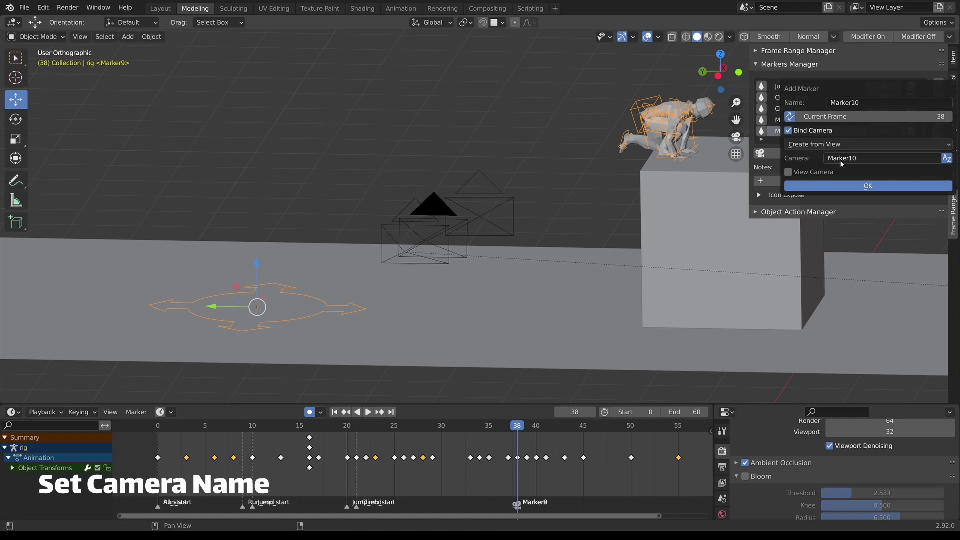
type("Came")
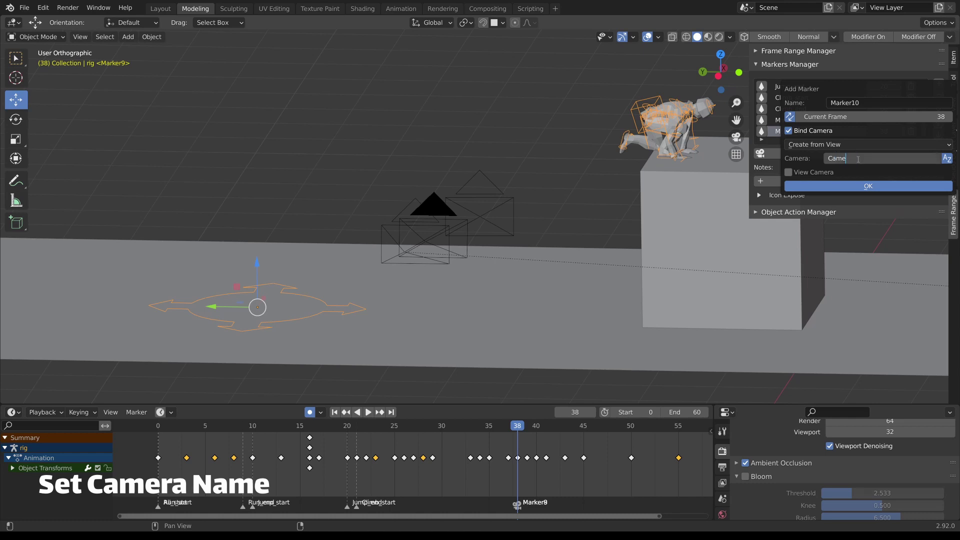
type("ra01")
Step: Confirm Marker0 at frame 10 with its view camera, play the animation and orbit the rig
key("Return")
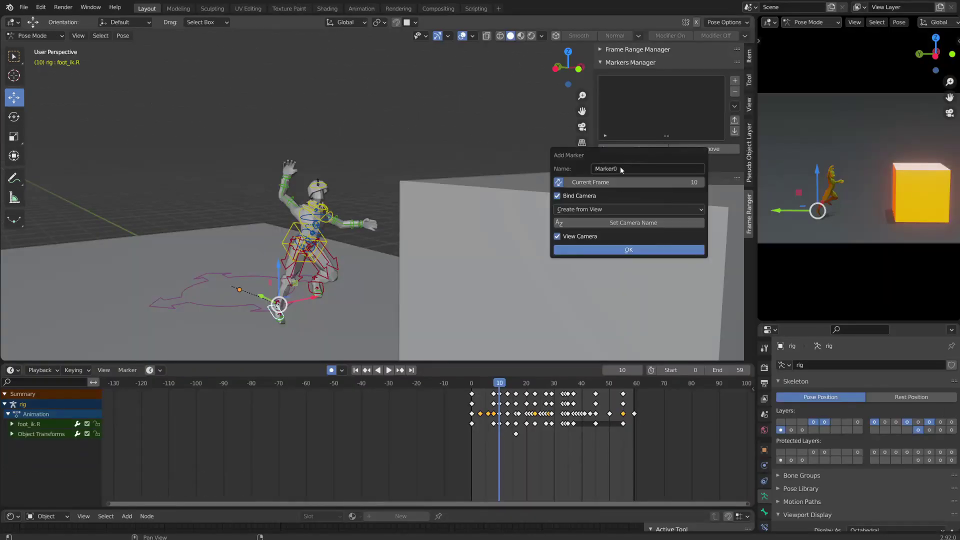
left_click(600, 251)
scroll(430, 253, "down", 3)
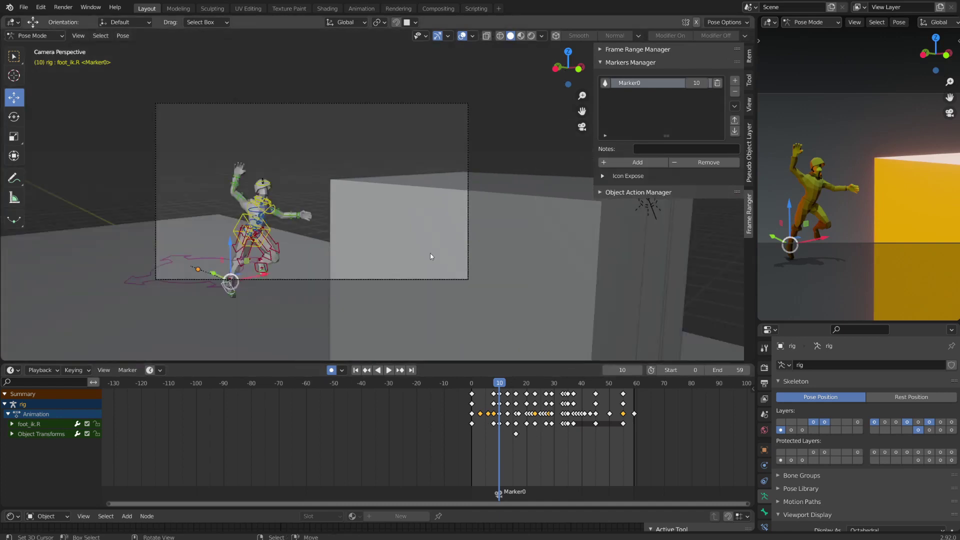
key("space")
key("space")
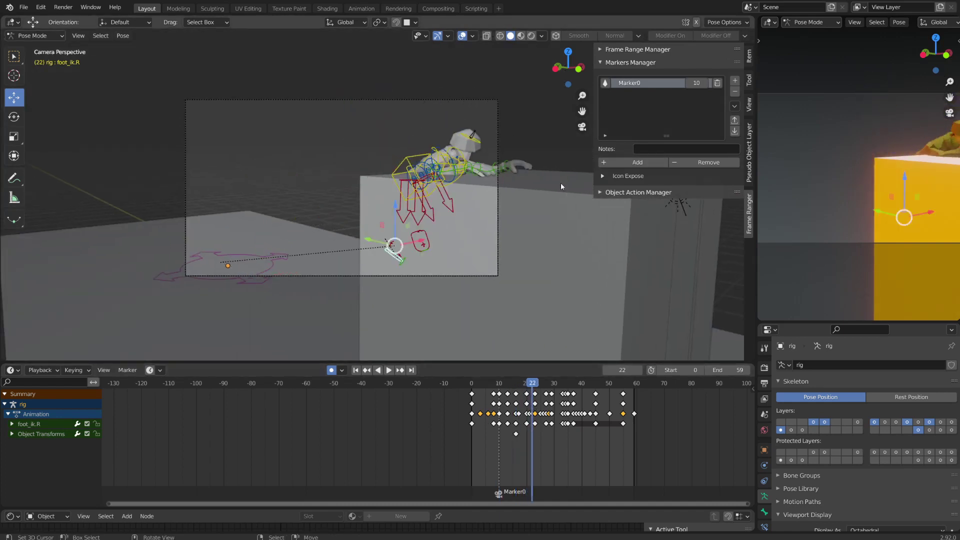
mouse_move(561, 182)
middle_mouse_down()
mouse_move(482, 243)
mouse_move(493, 201)
mouse_move(458, 241)
middle_mouse_up()
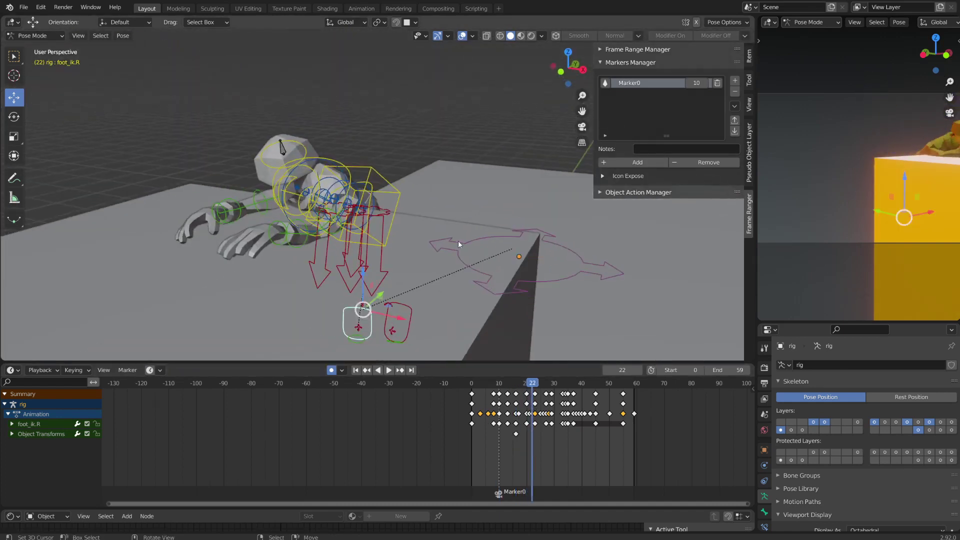
scroll(459, 241, "up", 3)
middle_click_drag(386, 204, 451, 201)
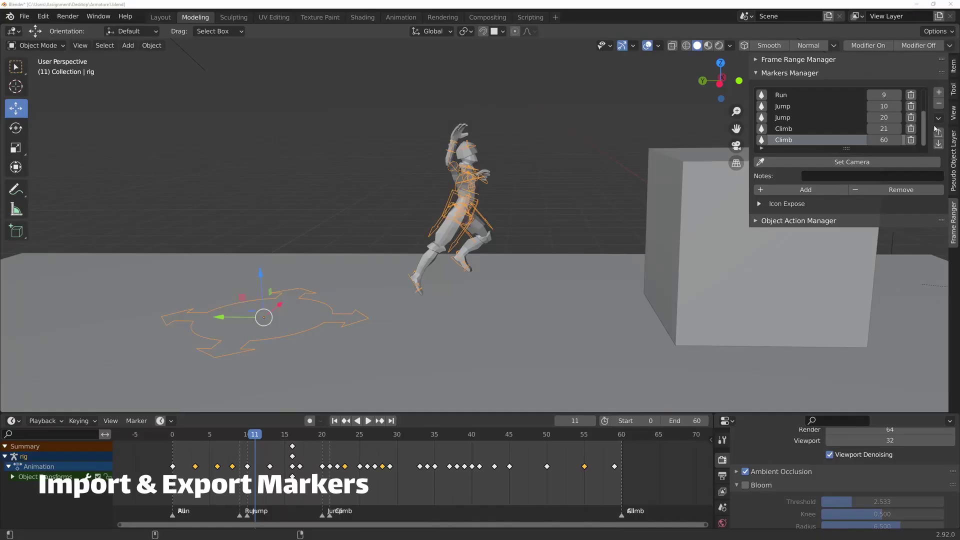
Step: Export the rig scene's markers to the Armature1.marker file
left_click(938, 118)
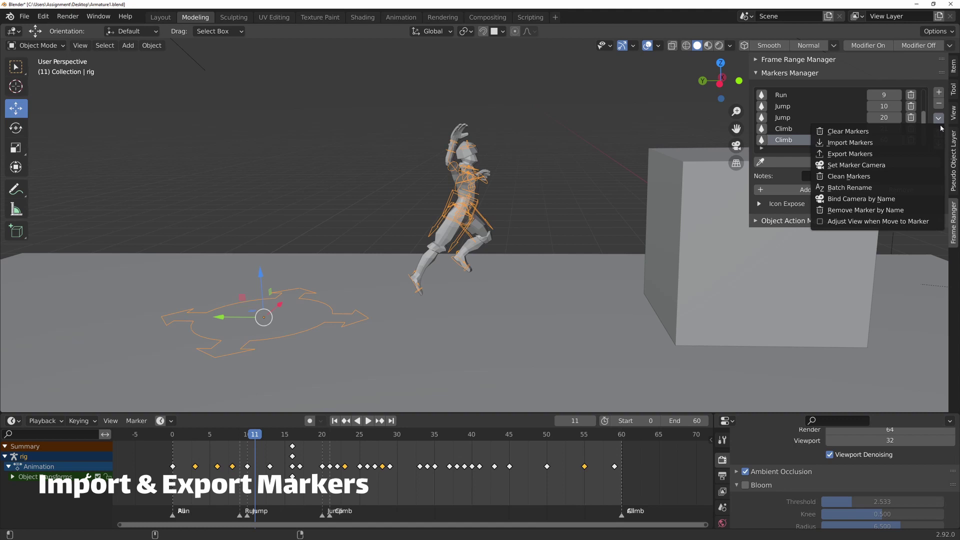
left_click(850, 153)
left_click(704, 429)
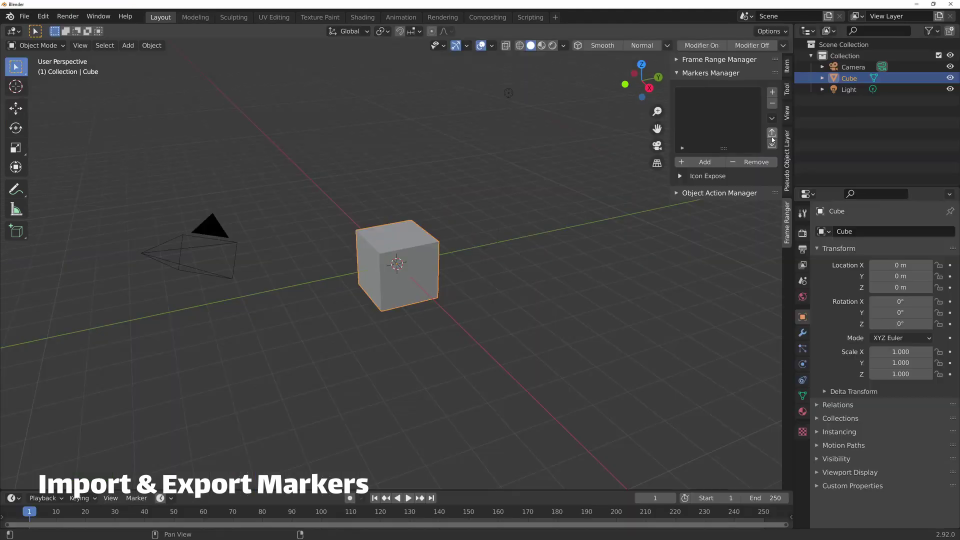
Step: Import Armature1.marker into the cube scene, bringing in the Run, Jump and Climb markers
left_click(772, 118)
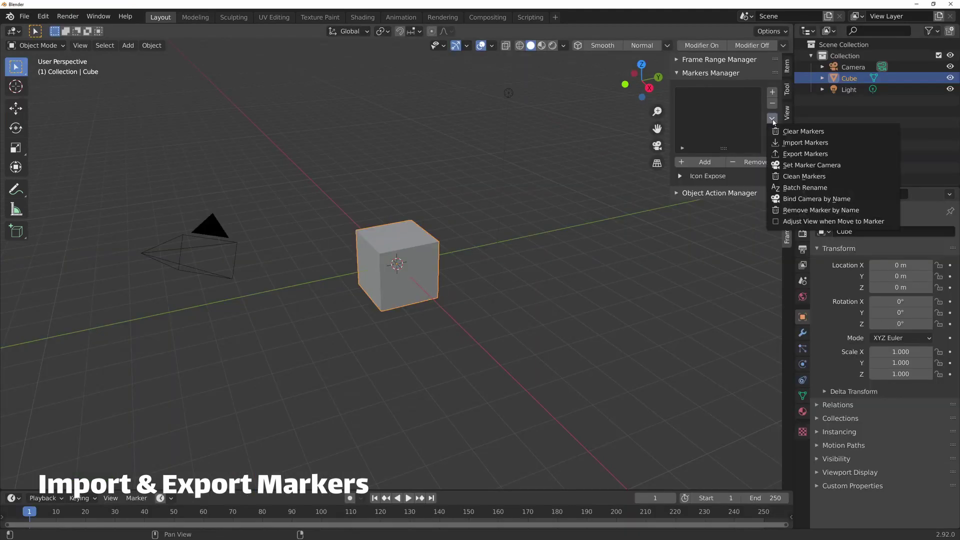
left_click(805, 142)
left_click(337, 178)
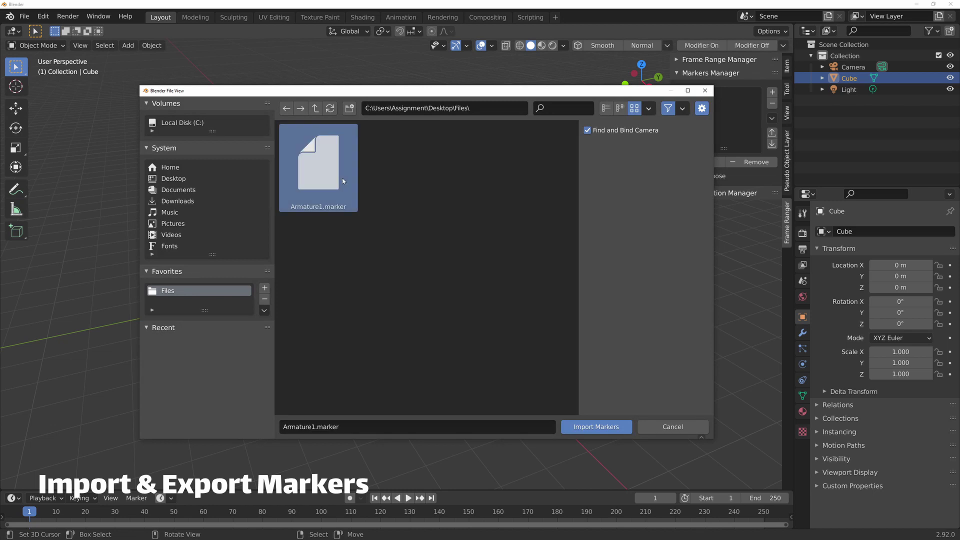
double_click(338, 179)
left_click_drag(296, 491, 296, 338)
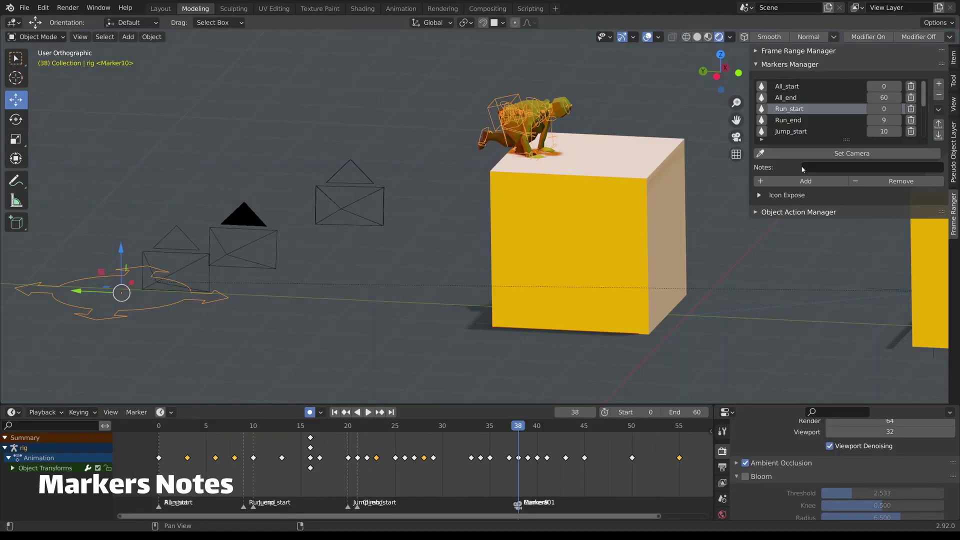
Step: Note Run_start as needing an animation fix, Run_end as 'More detailed Movement', Jump_start as 'Done'
left_click(801, 168)
type("Animation")
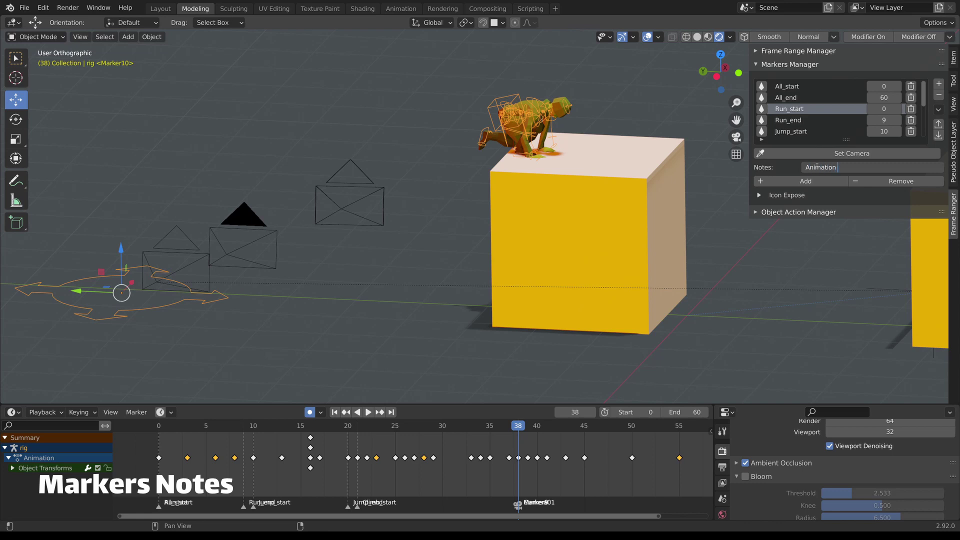
type(" Needs to be")
type(" fixed")
key("Return")
left_click(814, 121)
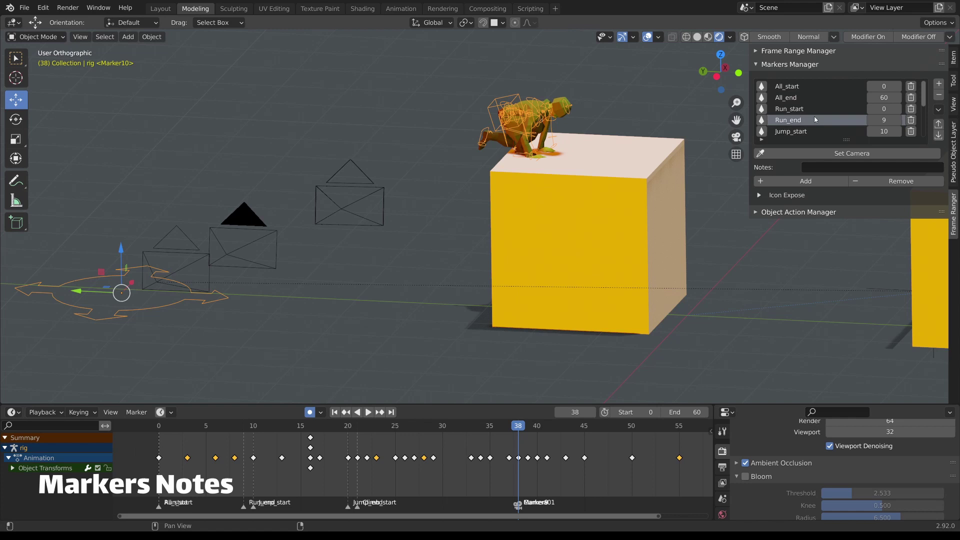
left_click(821, 167)
type("More detaile")
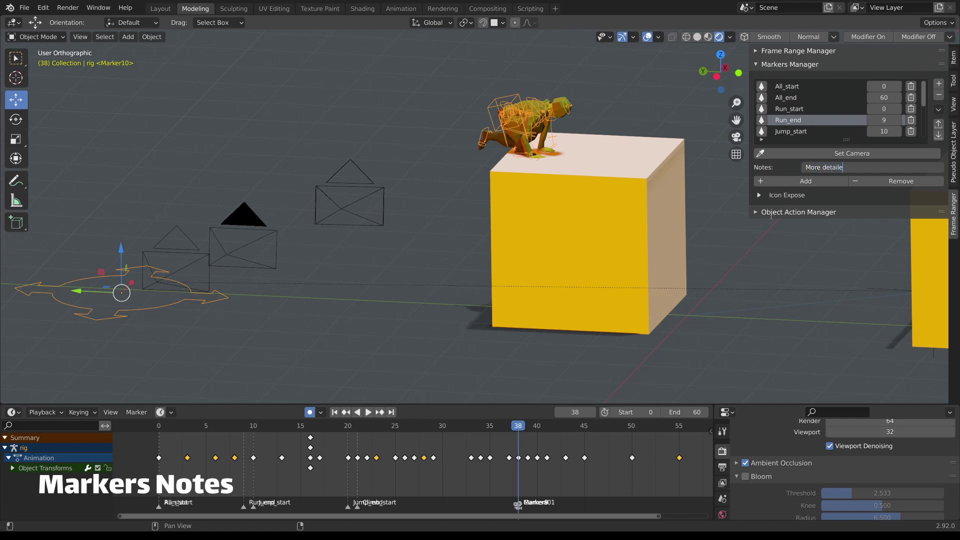
type("d Movement")
key("Return")
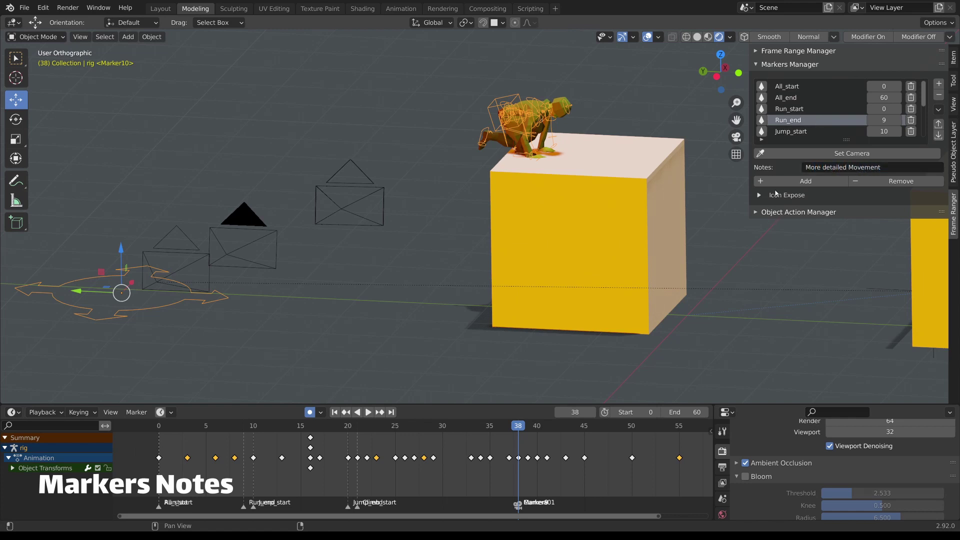
left_click(792, 132)
left_click(848, 167)
type("Do")
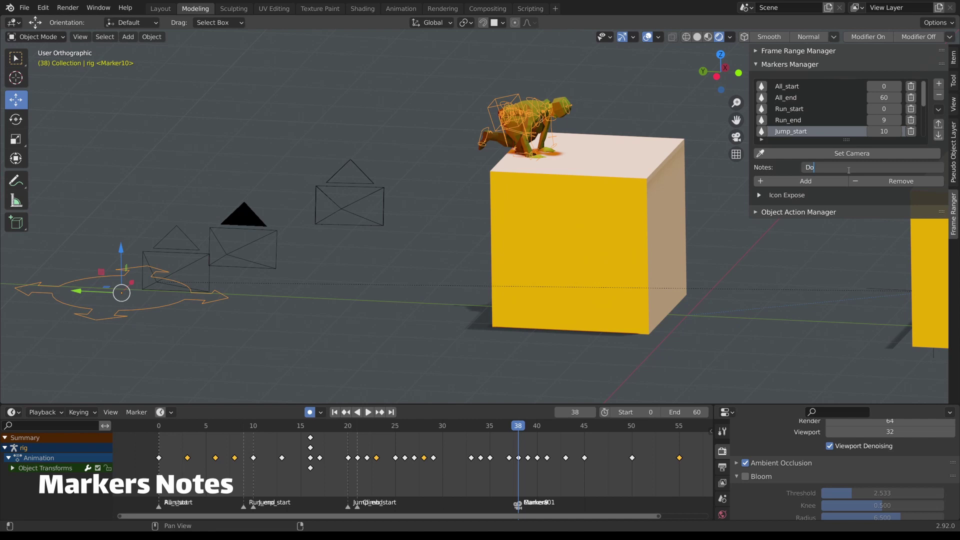
type("ne")
key("Return")
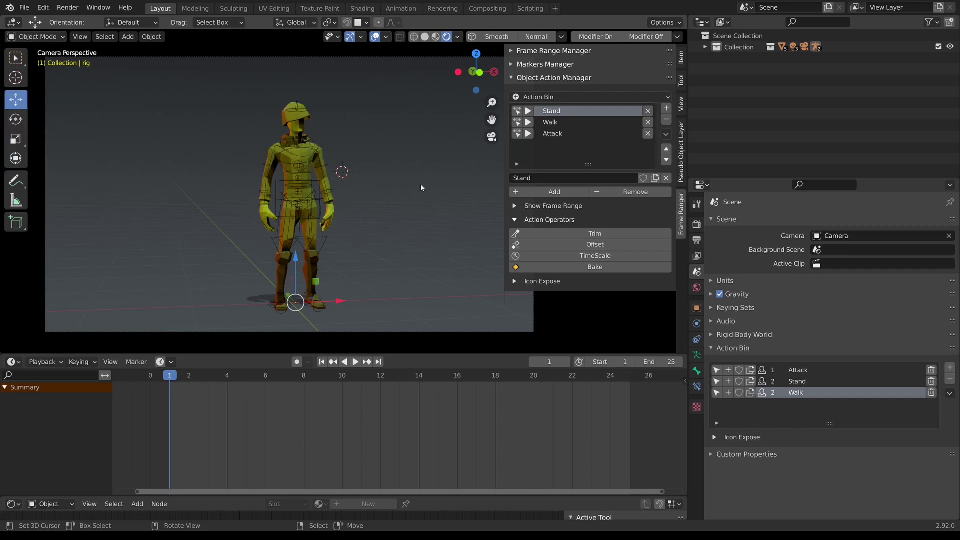
Step: Play the rig and switch its active action Walk → Attack → Stand → Walk in the Action Bin
key("alt+a")
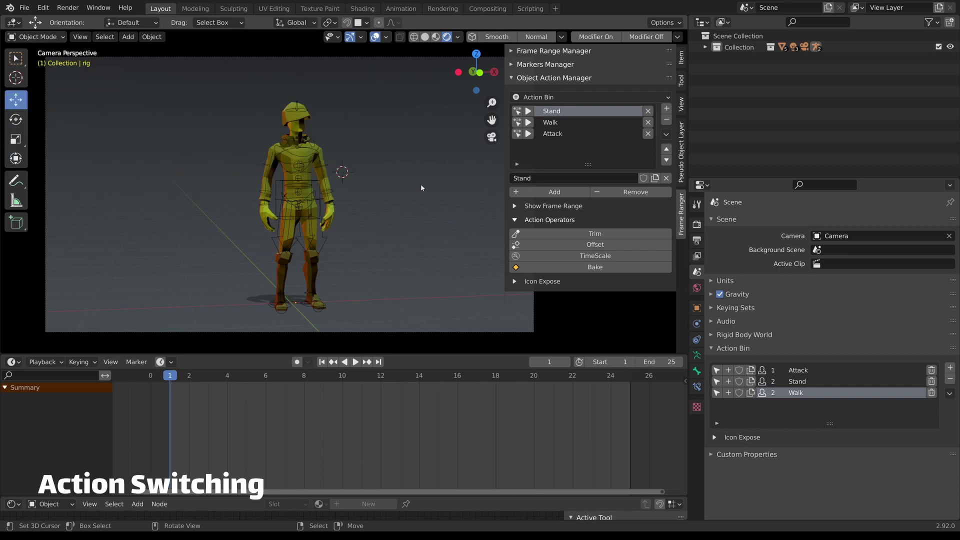
key("space")
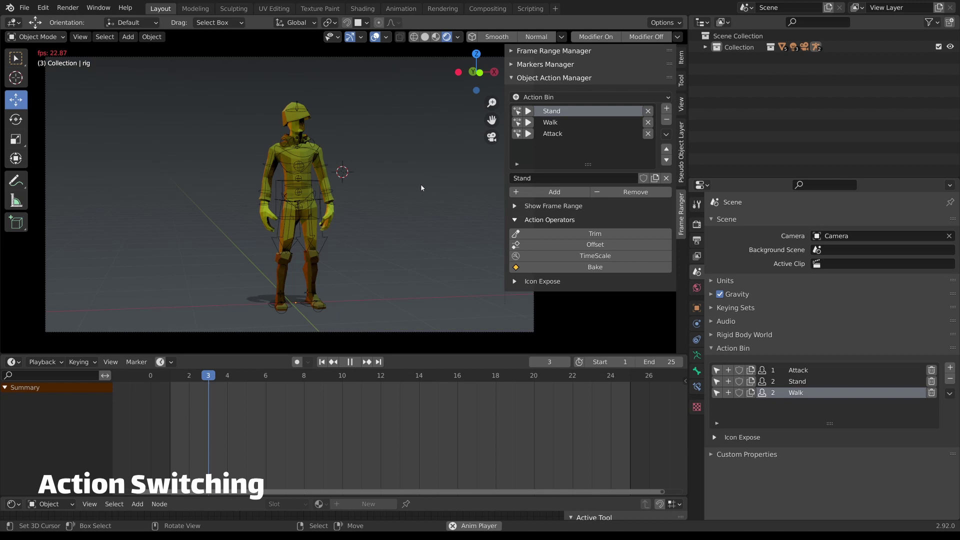
left_click(552, 122)
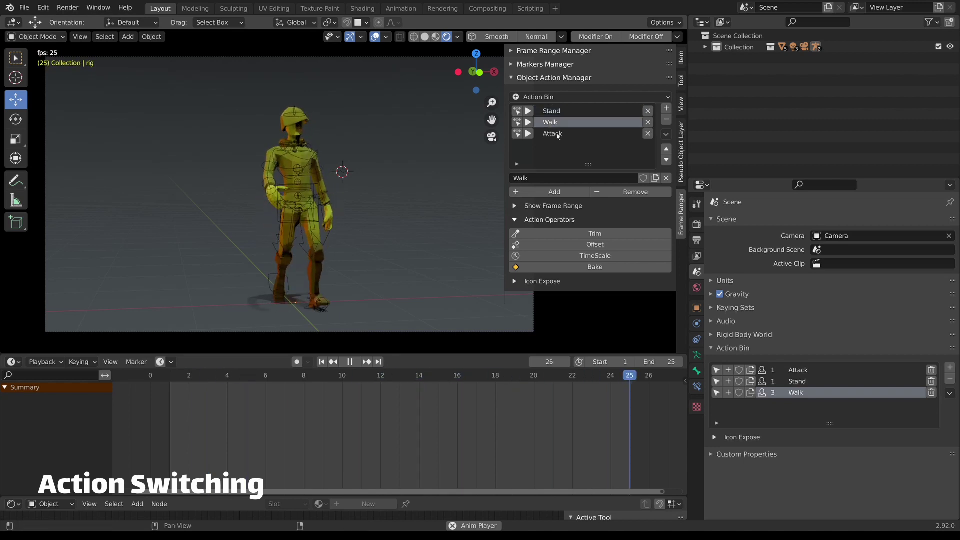
left_click(555, 133)
left_click(559, 111)
left_click(562, 126)
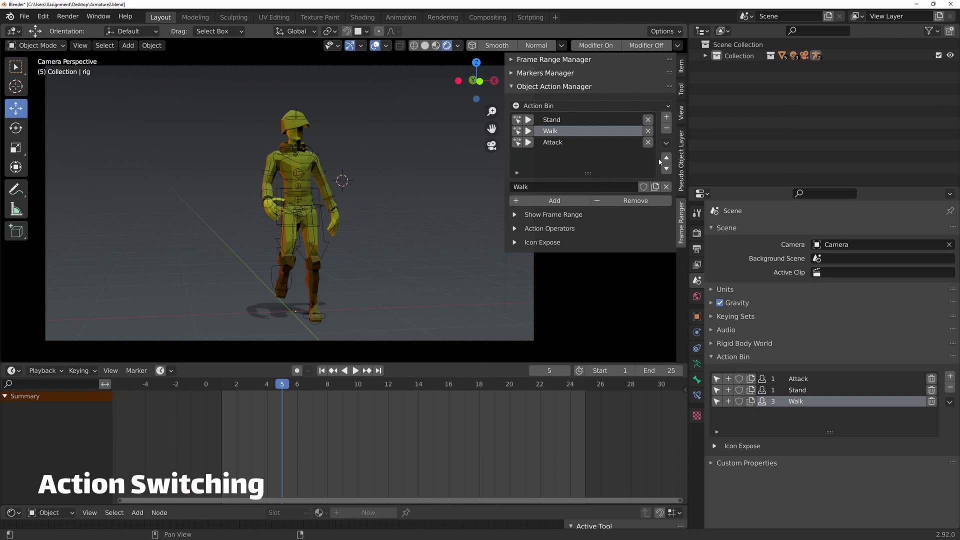
Step: Sort the Action Bin's action slots alphabetically
left_click(666, 143)
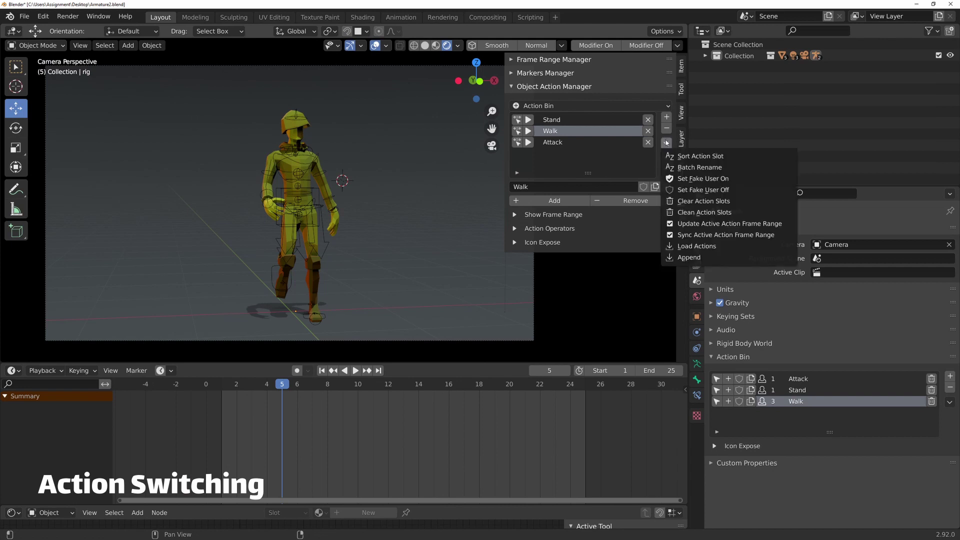
left_click(699, 156)
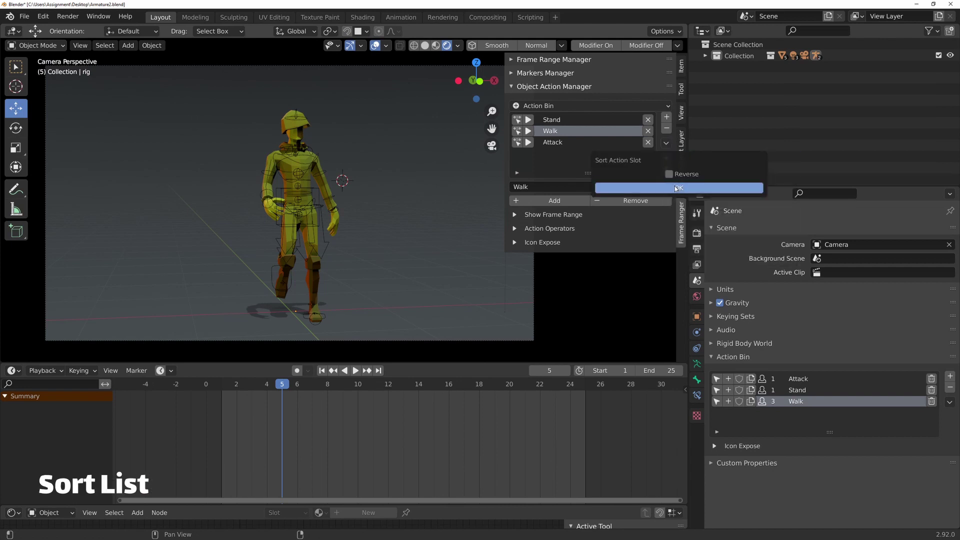
left_click(675, 186)
Step: Batch-rename all actions with the prefix Stuff_
left_click(666, 143)
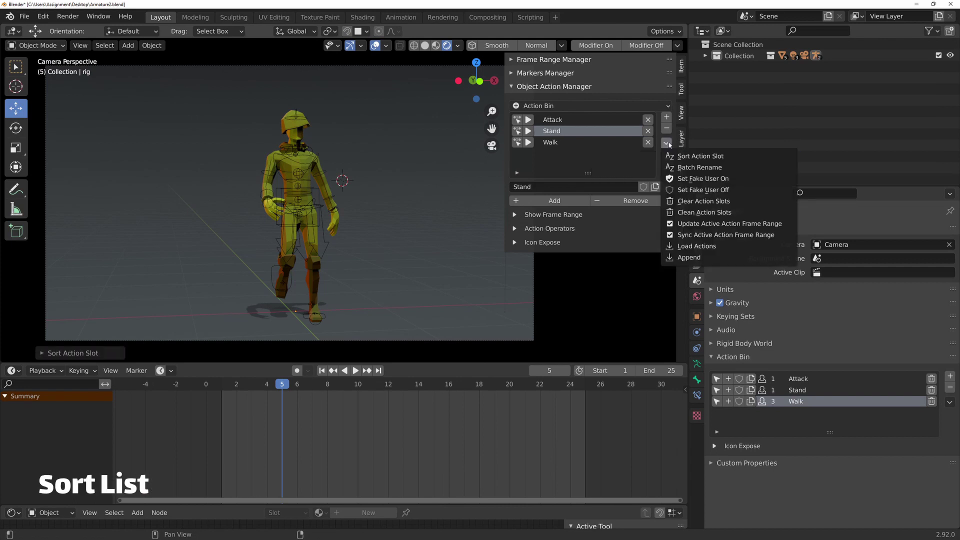
left_click(686, 168)
left_click(667, 202)
left_click(622, 251)
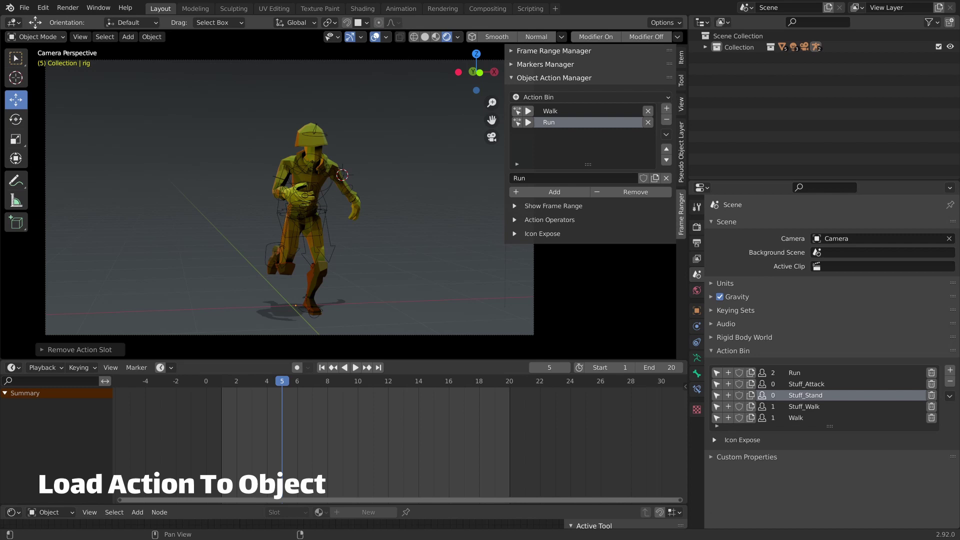
Step: Load all actions (Mode: All) so Stuff_Attack, Stuff_Stand and Stuff_Walk join Walk and Run
left_click(588, 98)
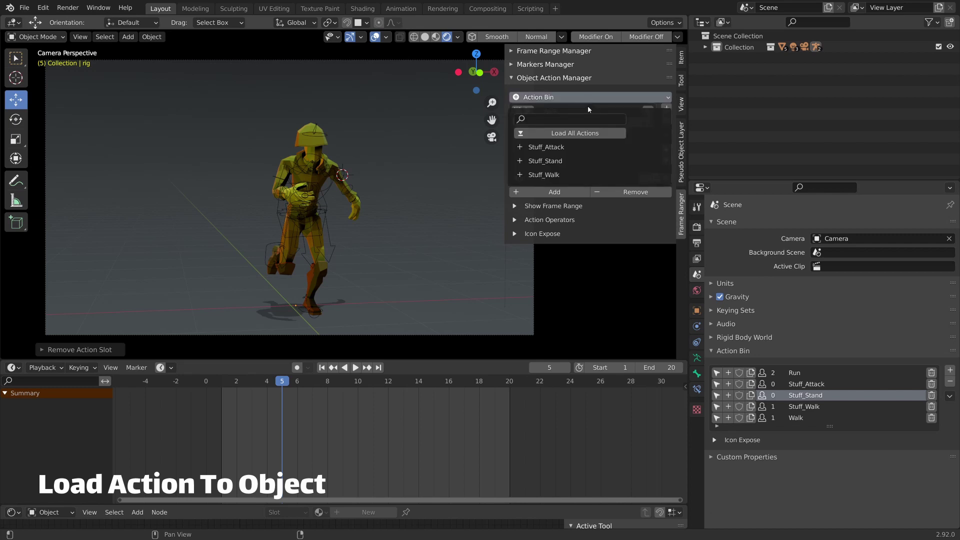
left_click(565, 133)
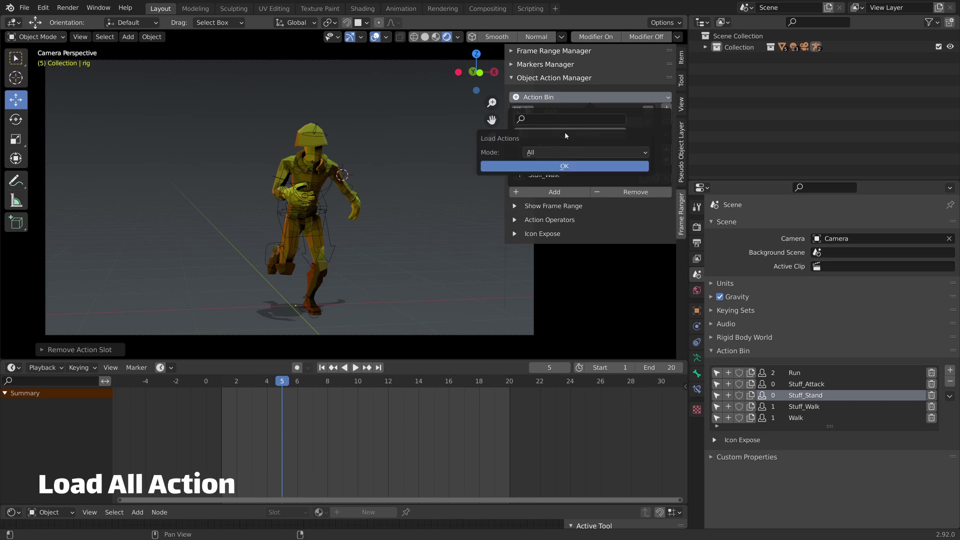
left_click(561, 167)
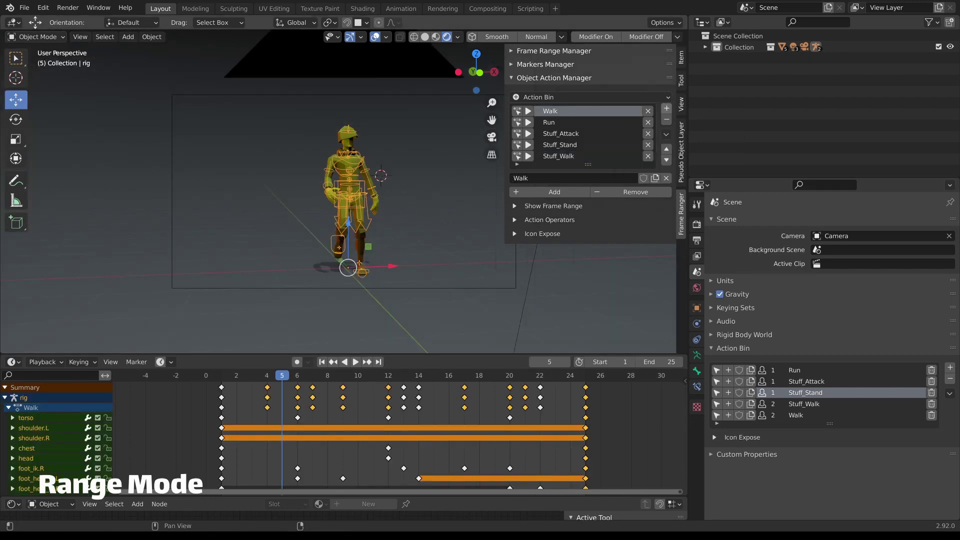
Step: Add a new action rig_Action5 with Keyframe range mode
left_click(665, 108)
left_click(667, 140)
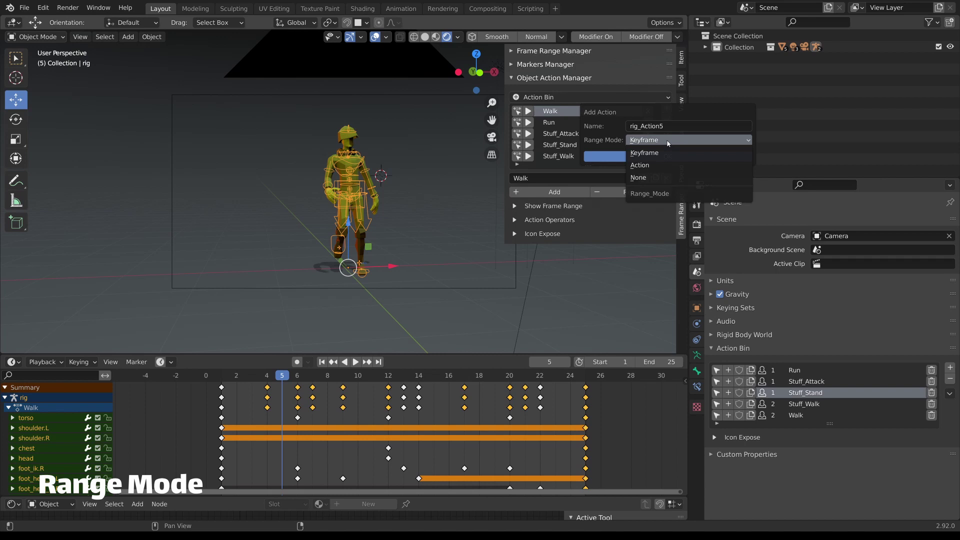
left_click(665, 152)
left_click(663, 156)
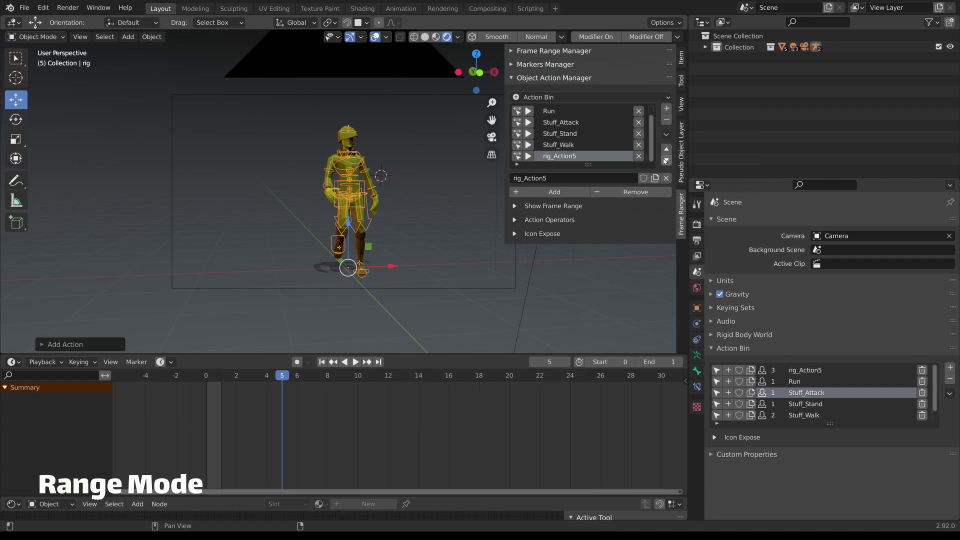
Step: Key the rig at frames 0 and 9 in rig_Action5 and scrub through the result
left_click_drag(282, 375, 206, 375)
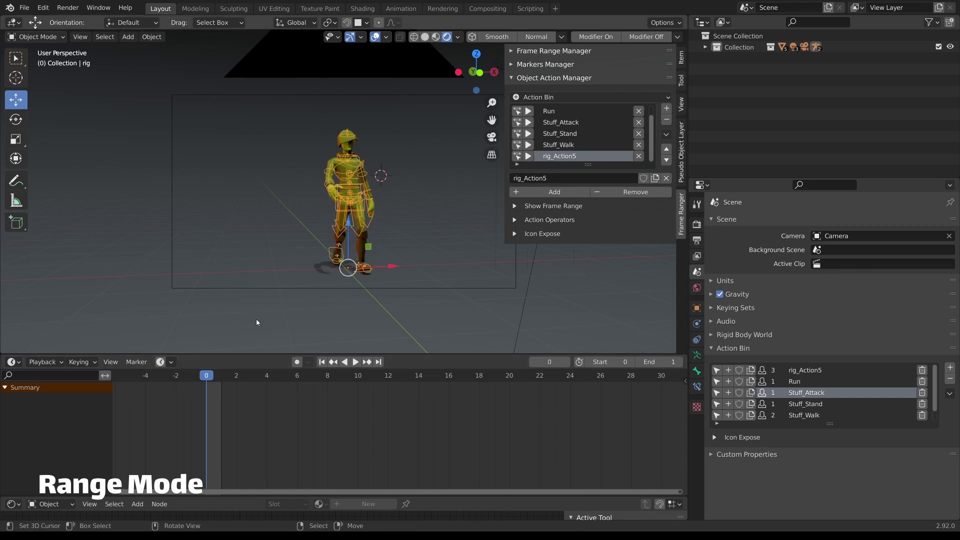
key("i")
left_click(225, 293)
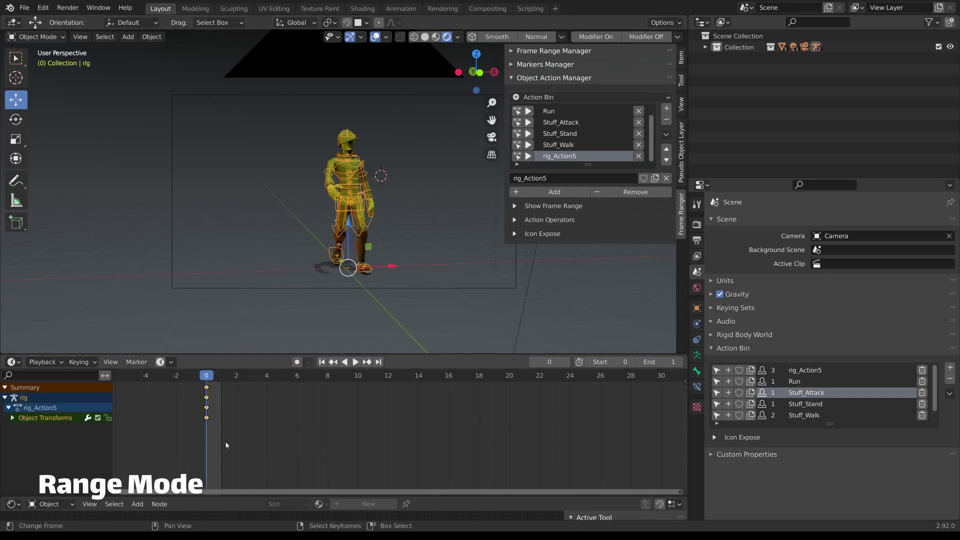
left_click_drag(225, 440, 341, 342)
key("i")
left_click(342, 342)
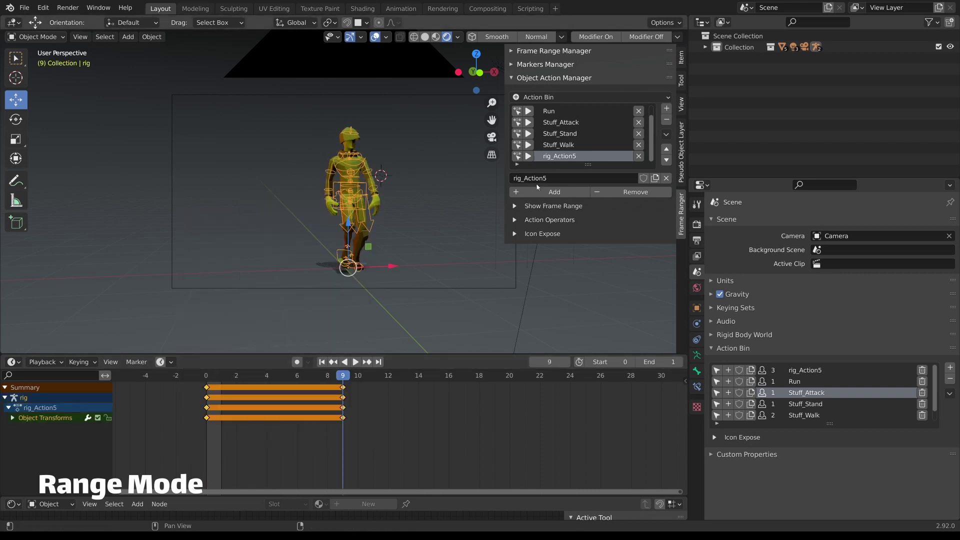
mouse_move(341, 375)
left_mouse_down()
mouse_move(327, 390)
mouse_move(434, 395)
left_mouse_up()
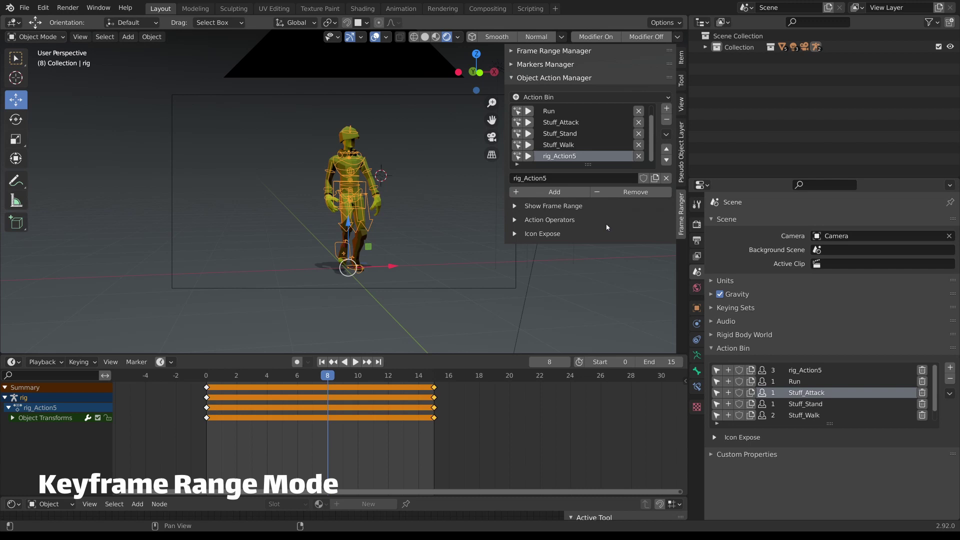
Step: Add rig_Action6 with Action range mode and adjusted start/end frames, comparing it with rig_Action5
left_click(666, 108)
left_click(675, 138)
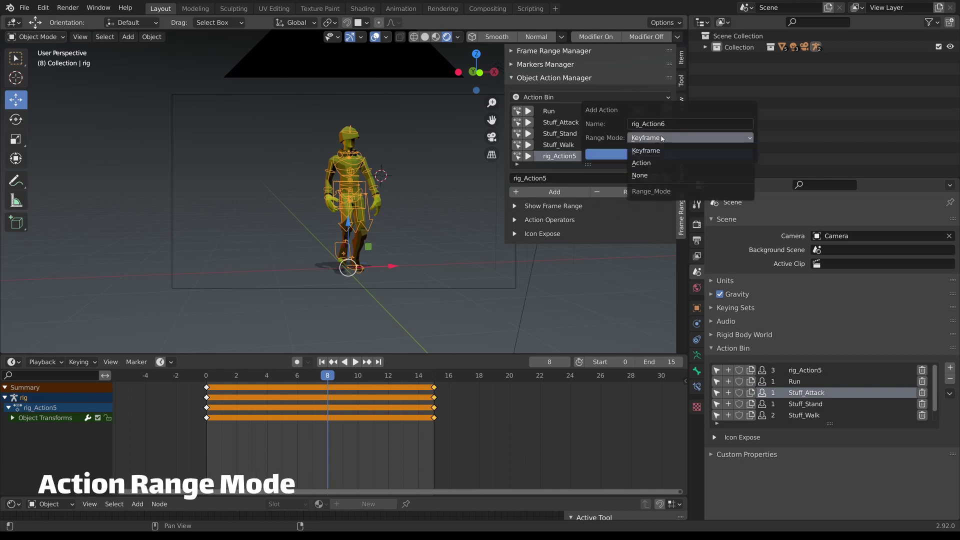
left_click(658, 164)
left_click_drag(716, 151, 738, 150)
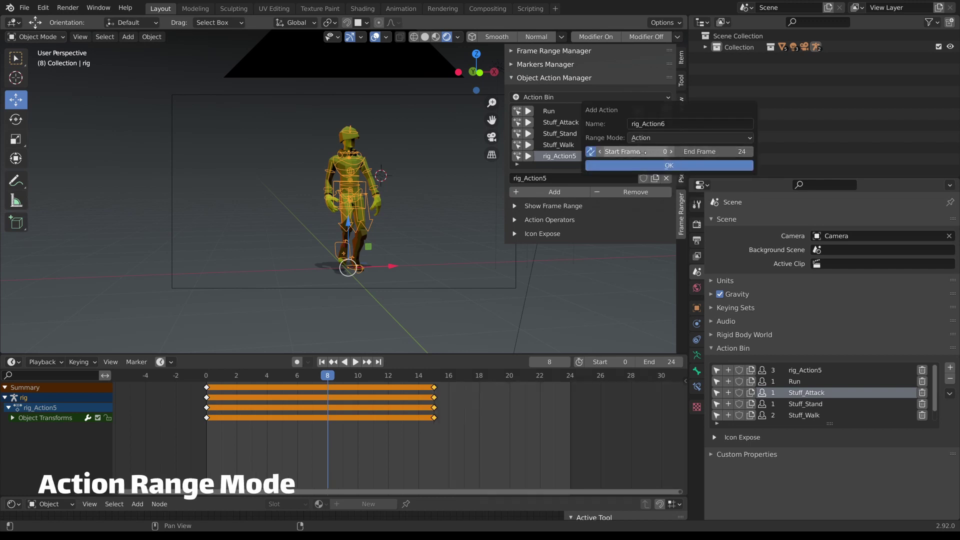
left_click_drag(630, 151, 645, 151)
left_click(667, 165)
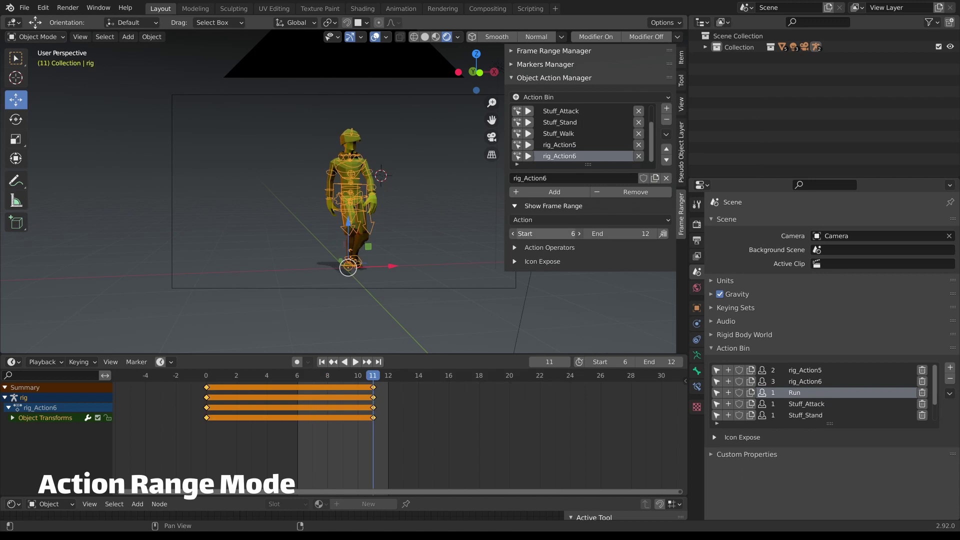
left_click(558, 145)
left_click(560, 145)
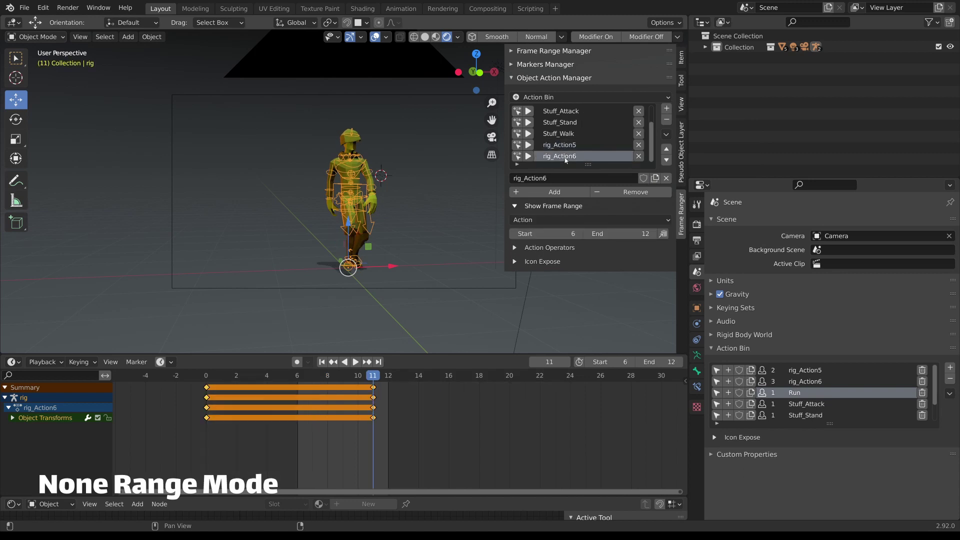
Step: Add rig_Action7 with range mode None and compare it against rig_Action6
left_click(667, 108)
left_click(684, 141)
left_click(675, 180)
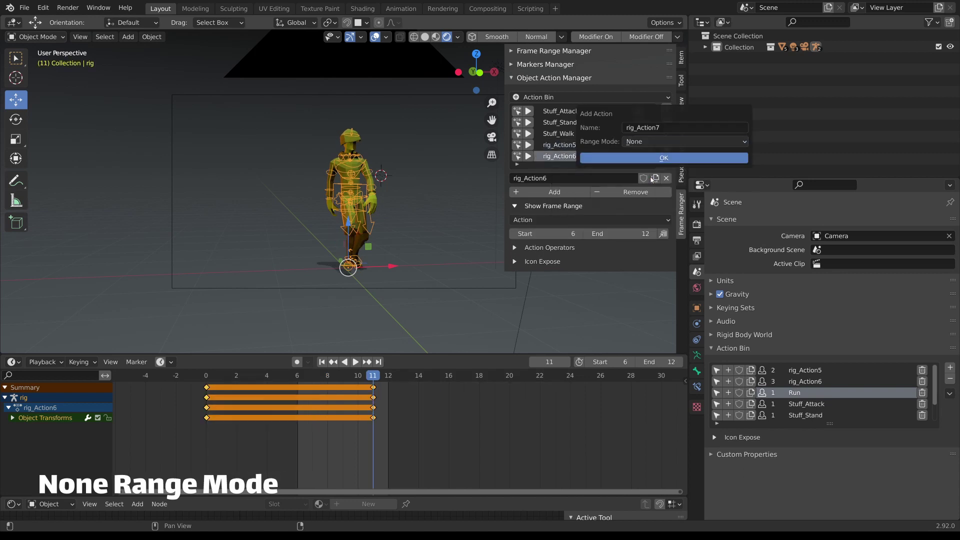
left_click(653, 156)
left_click(583, 145)
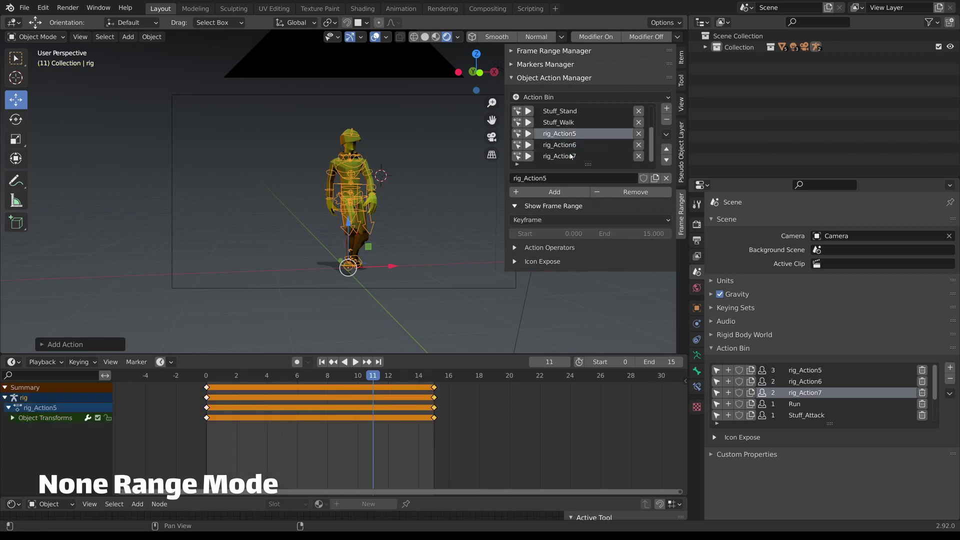
left_click(568, 156)
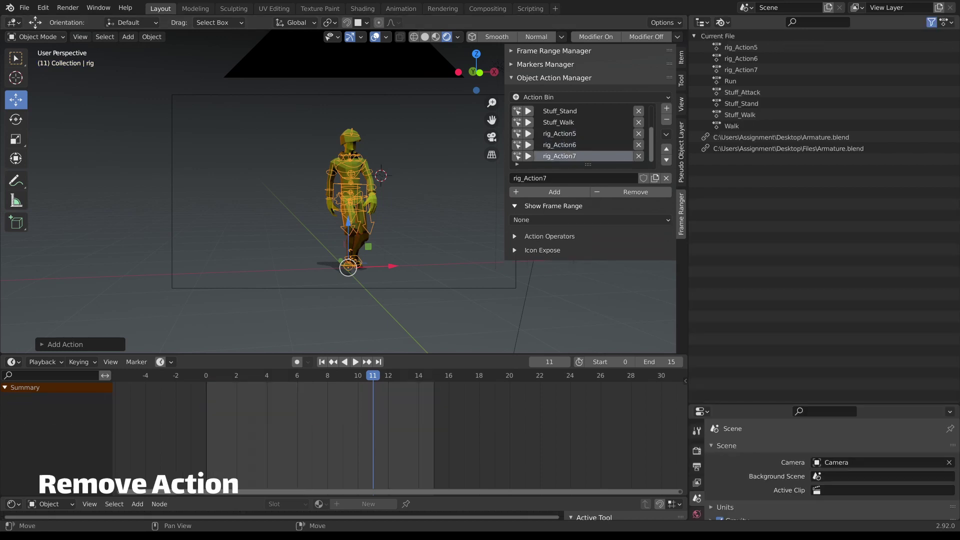
Step: Delete the rig_Action entries from the Action Bin, leaving Stuff_Walk active
left_click(639, 156)
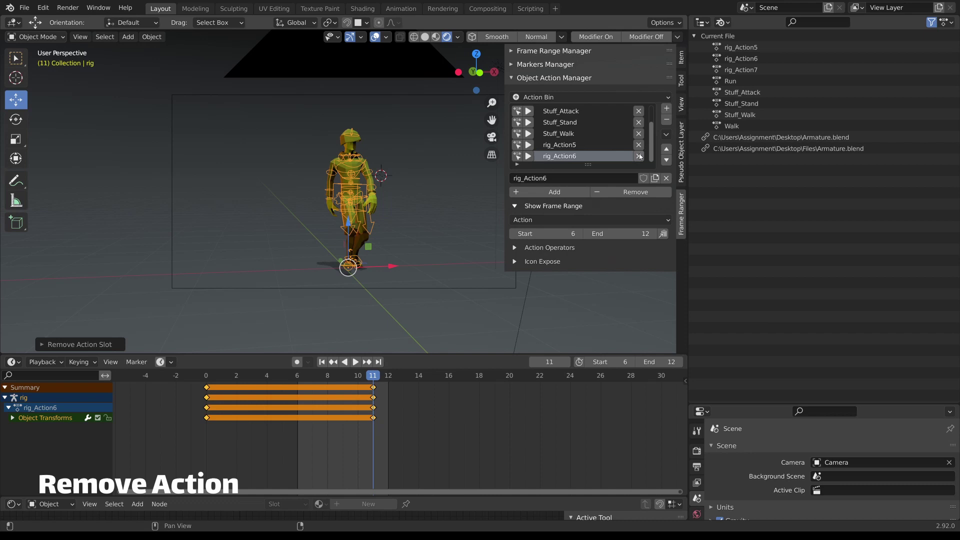
left_click(639, 156)
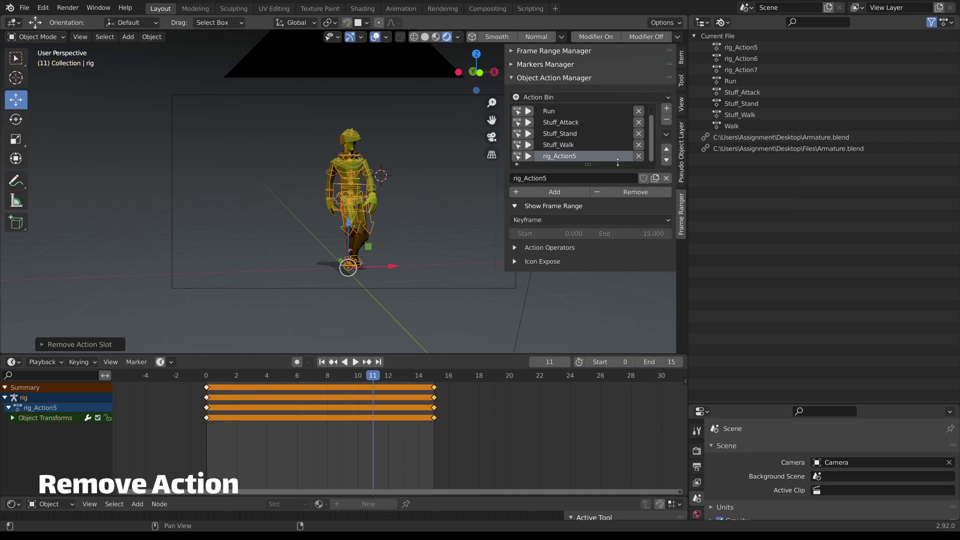
left_click(639, 156)
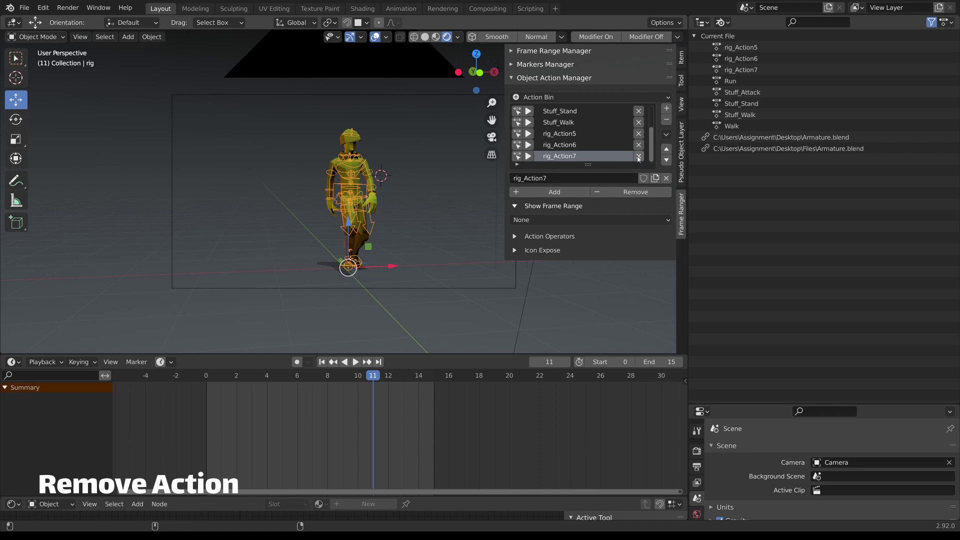
left_click(638, 156)
left_click(638, 157)
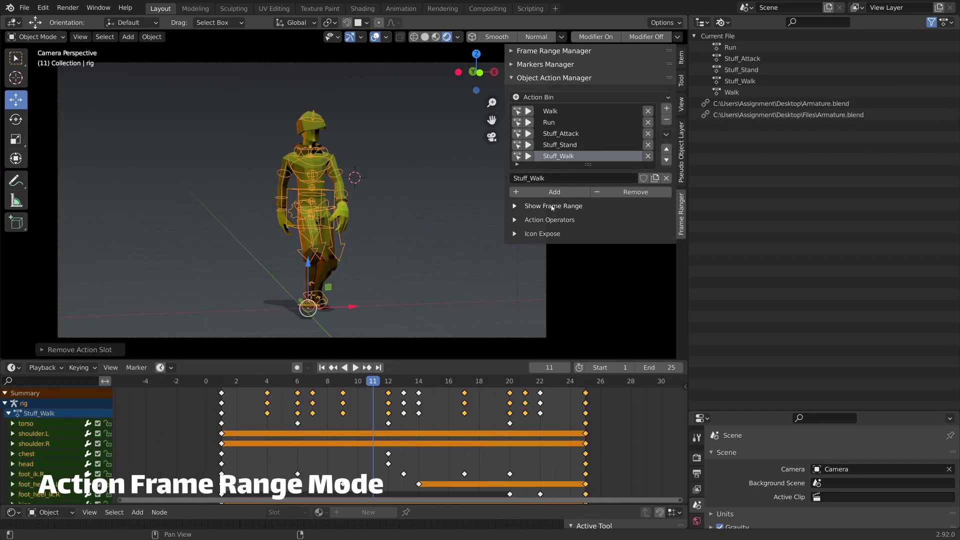
Step: Set Stuff_Walk's frame range mode to Action ending at 18, then expand Action Operators
left_click(552, 205)
left_click(540, 247)
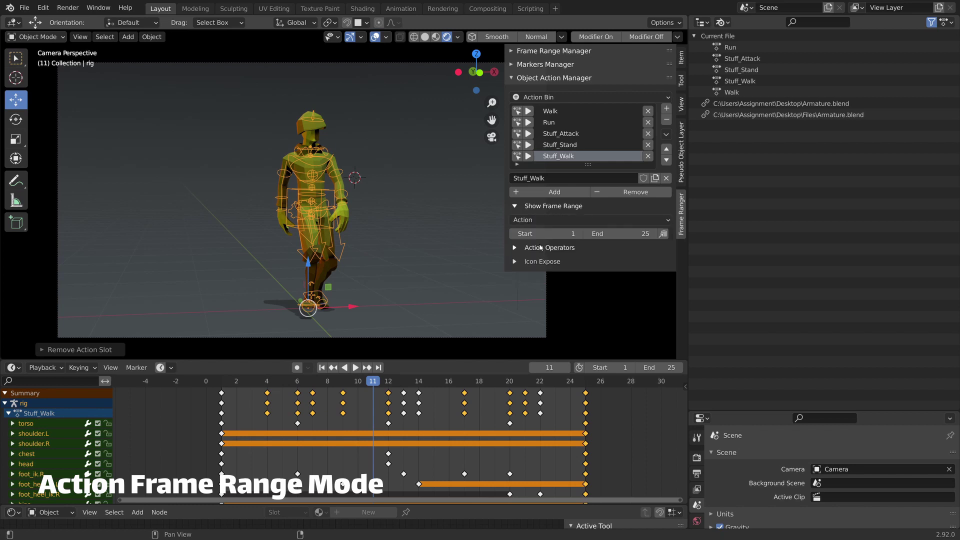
left_click(623, 233)
type("18")
key("Return")
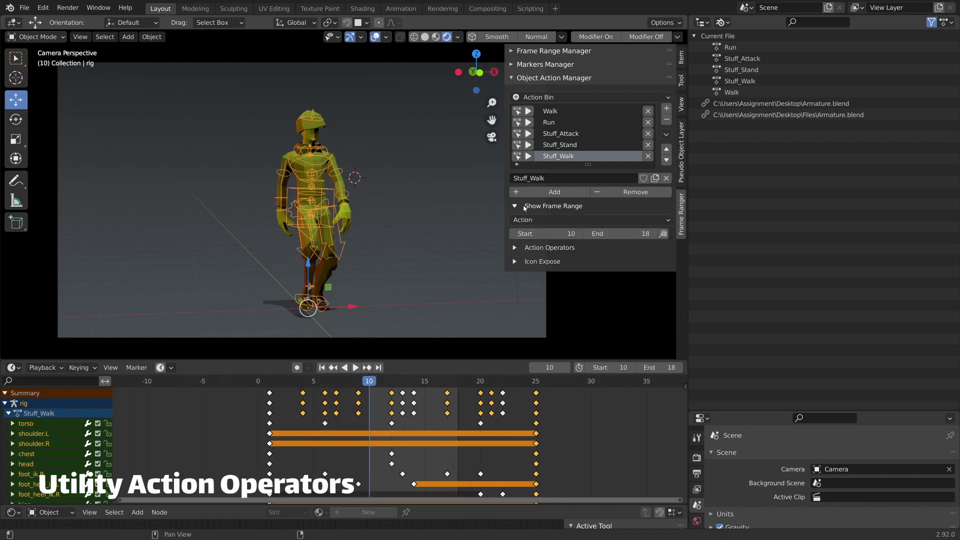
left_click(523, 206)
left_click(530, 220)
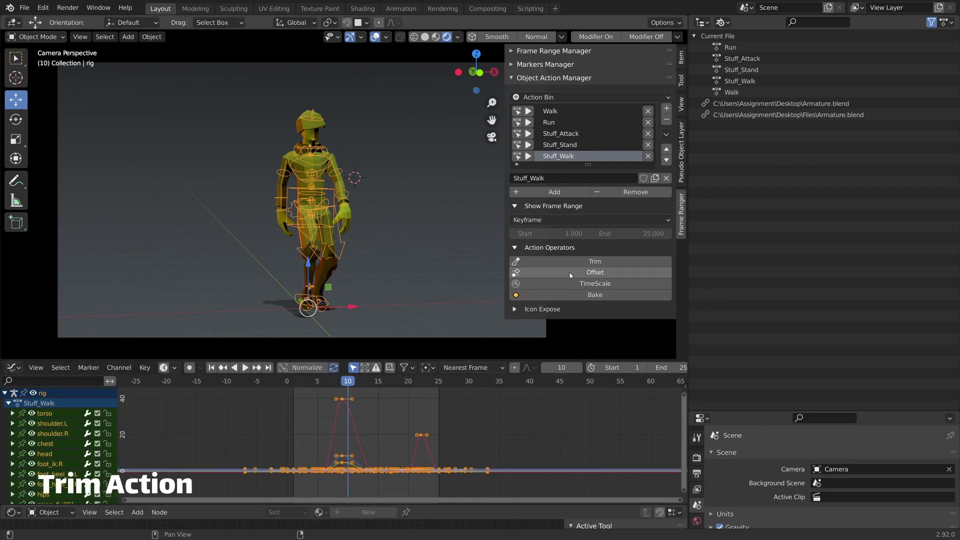
Step: Trim Stuff_Walk to frames 4–11
left_click(571, 263)
left_click_drag(536, 305, 555, 304)
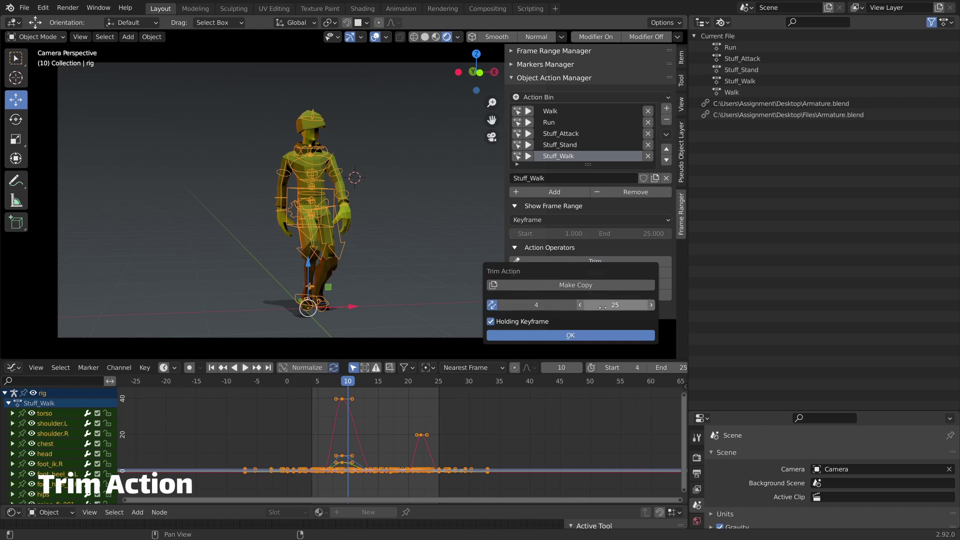
left_click_drag(616, 304, 579, 305)
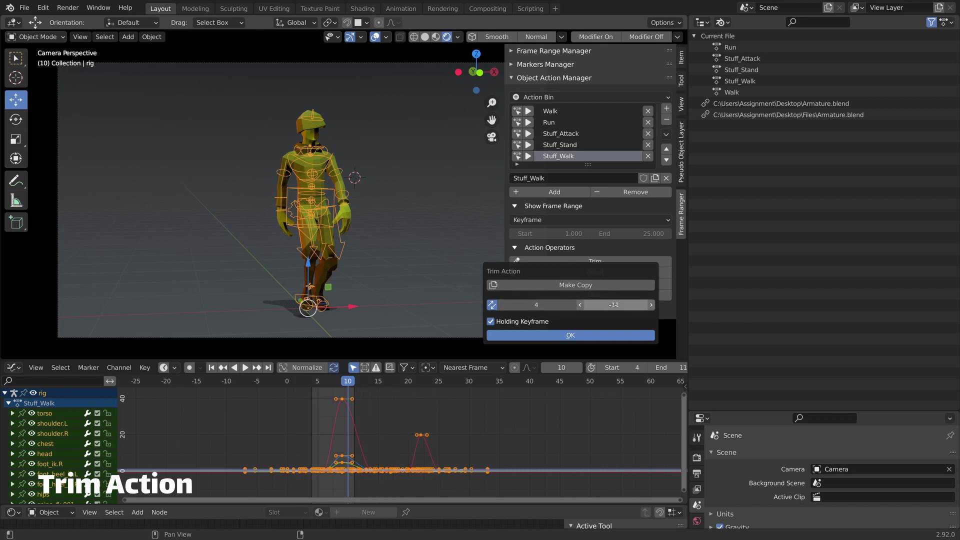
left_click(578, 336)
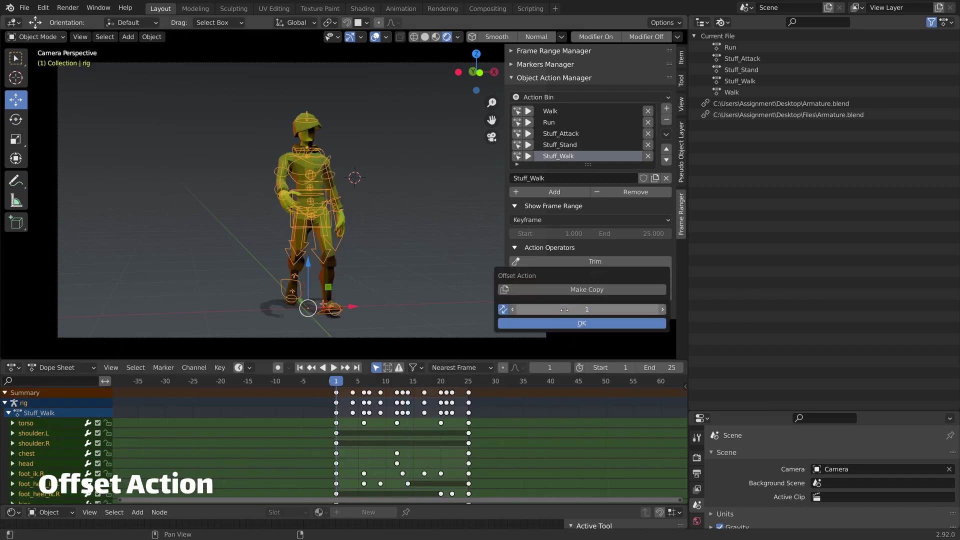
Step: Offset the action to frame 24 and bake it into Stuff_Walk_Bake
left_click_drag(564, 310, 645, 309)
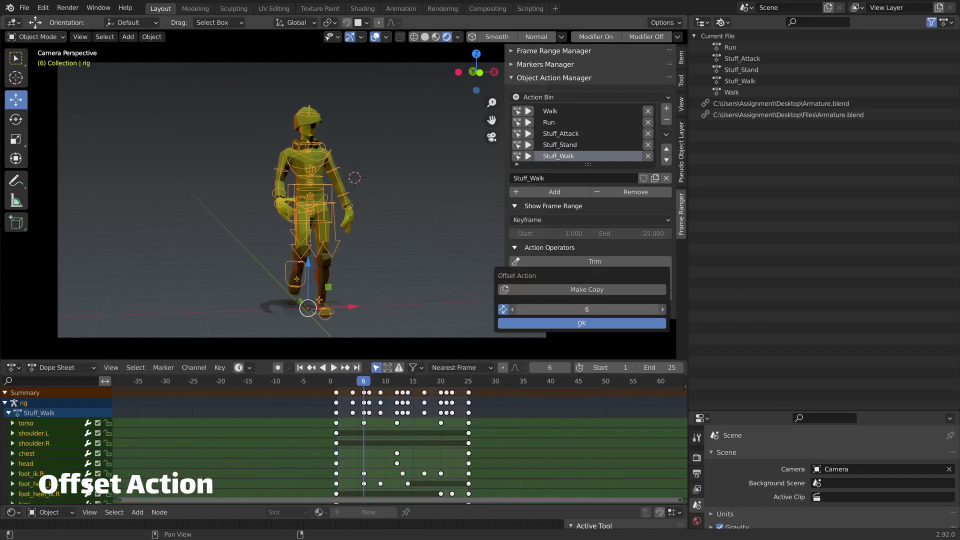
left_click(563, 324)
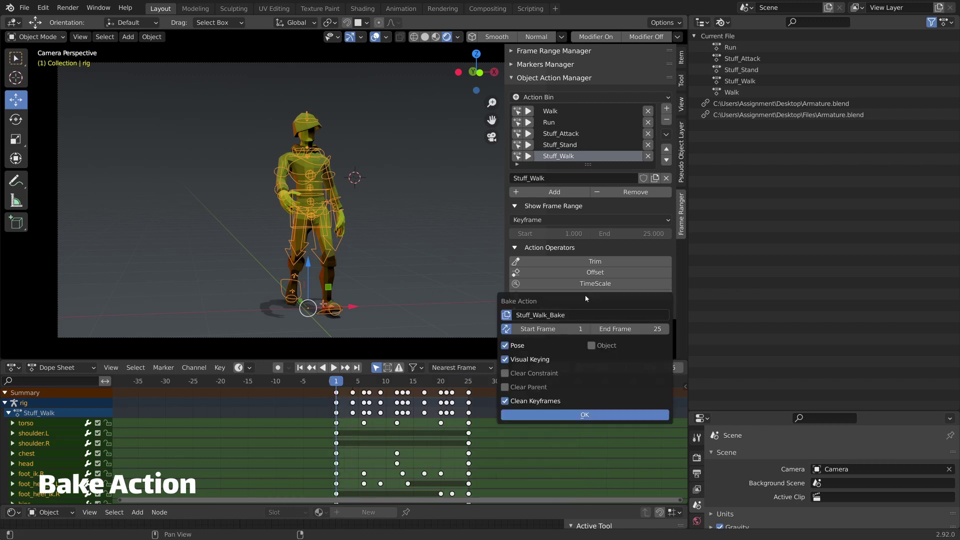
left_click(564, 416)
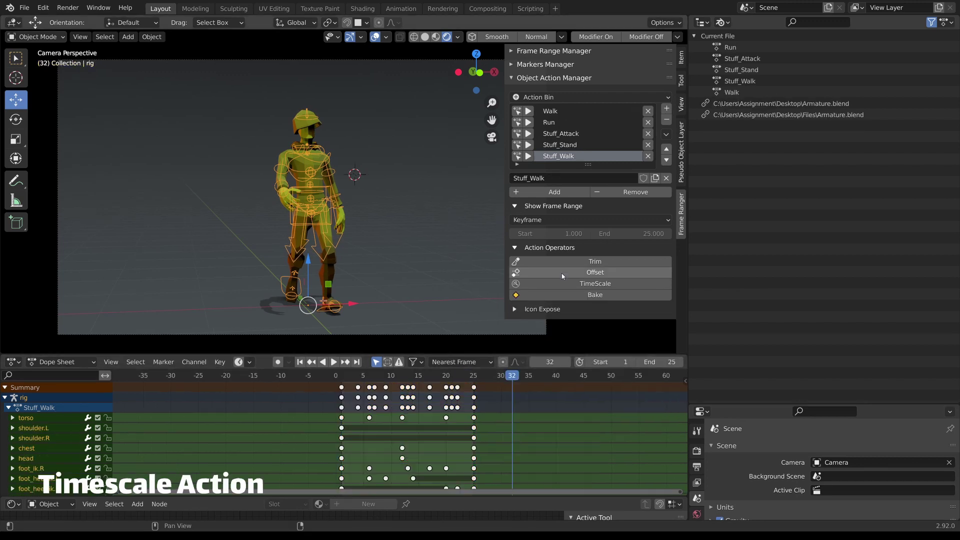
Step: Time-scale Stuff_Walk in Remap mode so it ends at frame 51
left_click(561, 283)
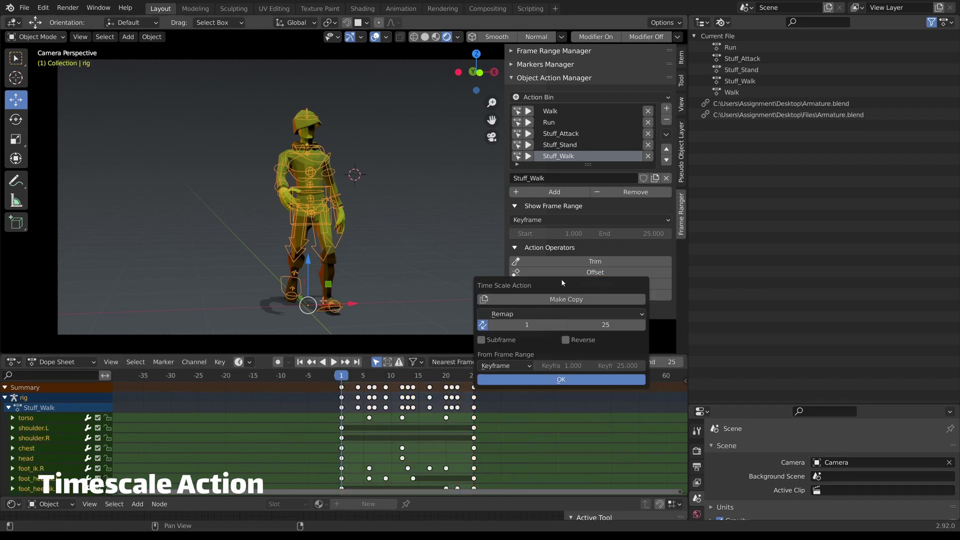
left_click(546, 314)
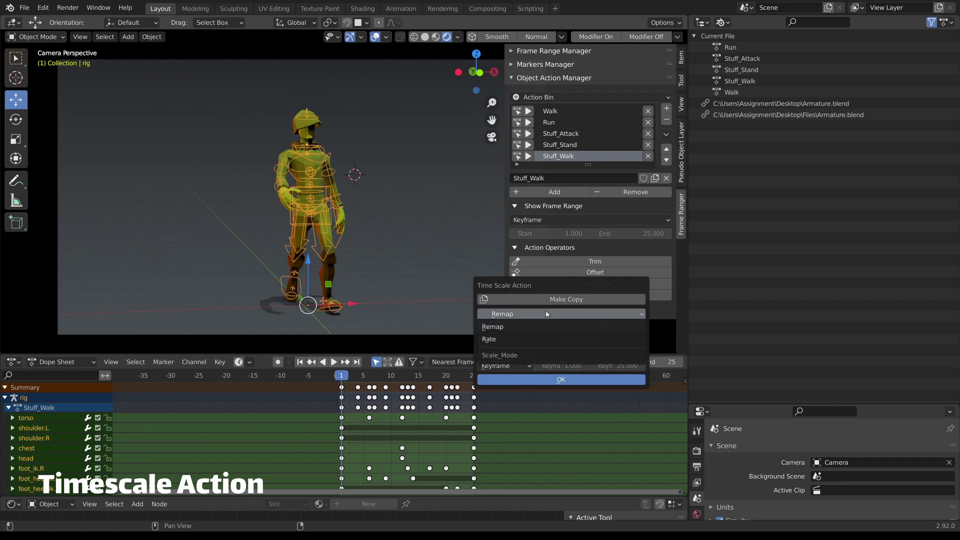
left_click(546, 313)
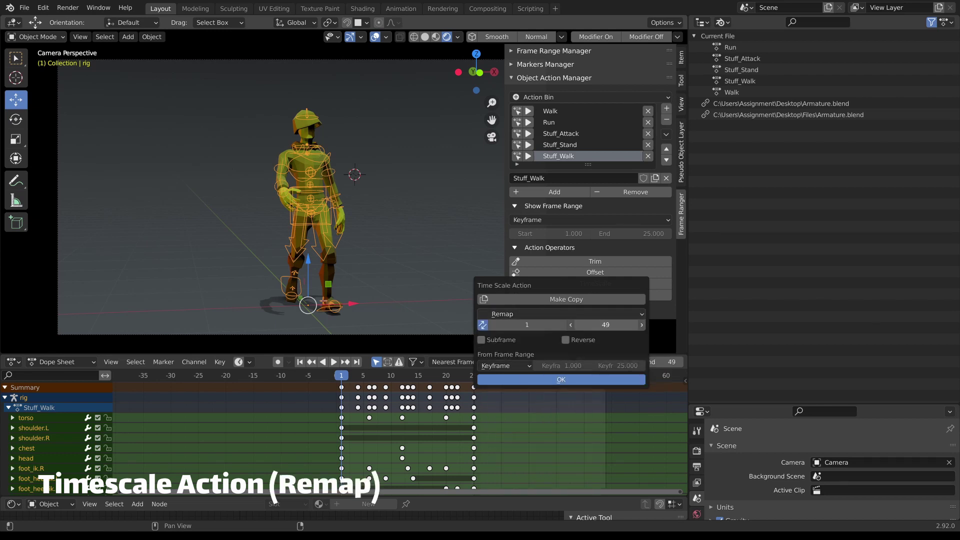
left_click(571, 381)
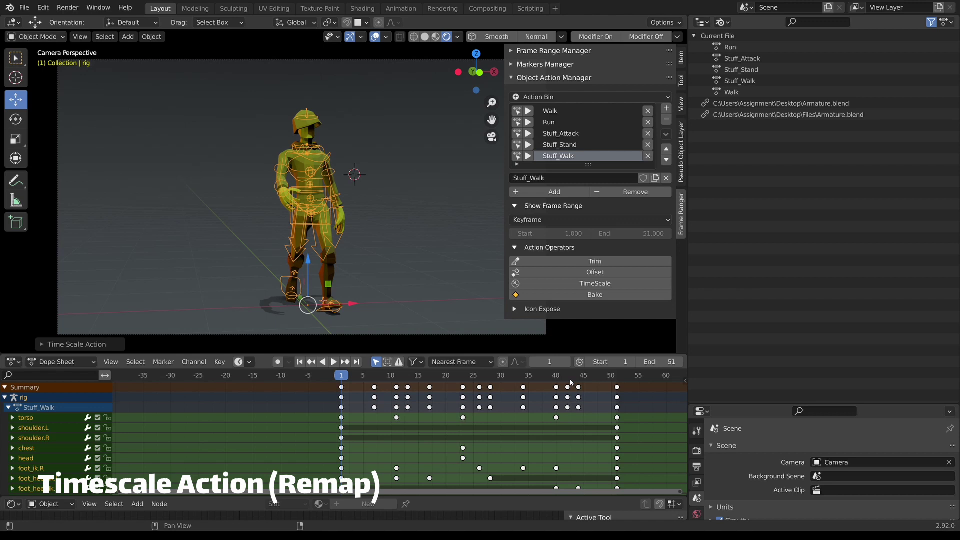
Step: Time-scale the action in Rate mode with a rate of 2
left_click(578, 285)
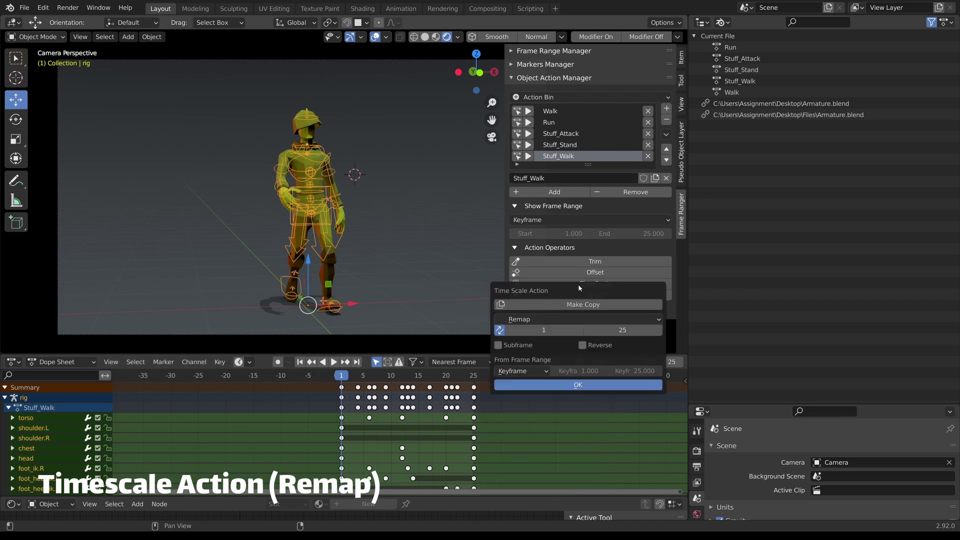
left_click(551, 319)
left_click(542, 337)
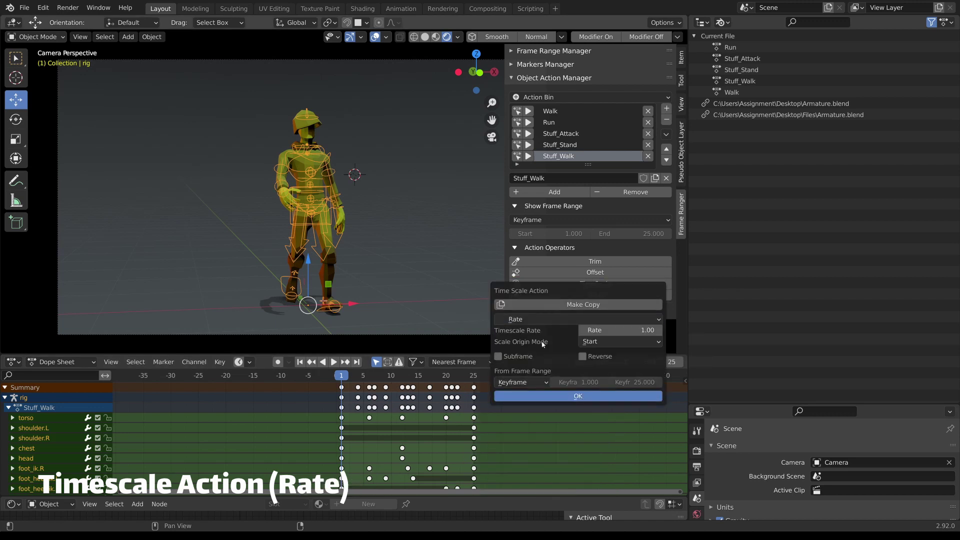
left_click(593, 330)
type("2")
key("Return")
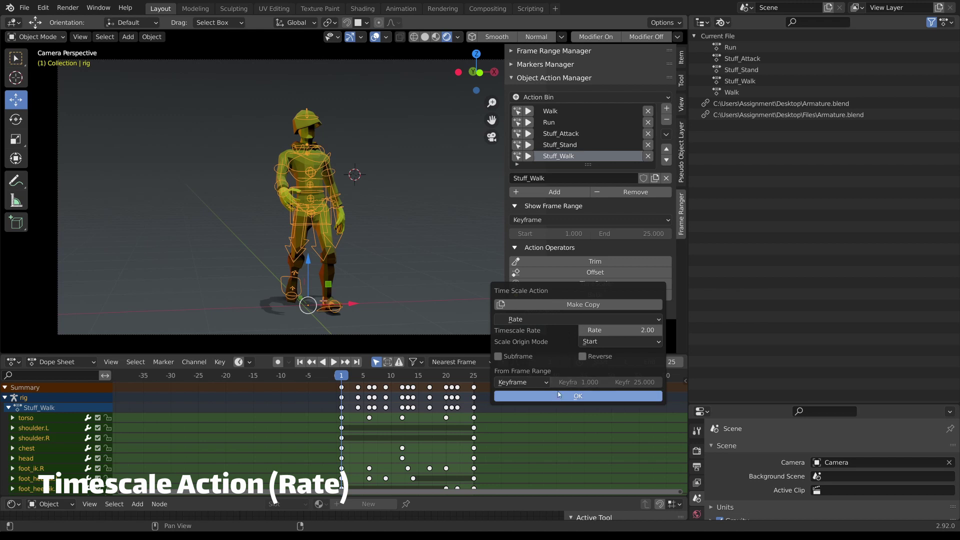
left_click(559, 395)
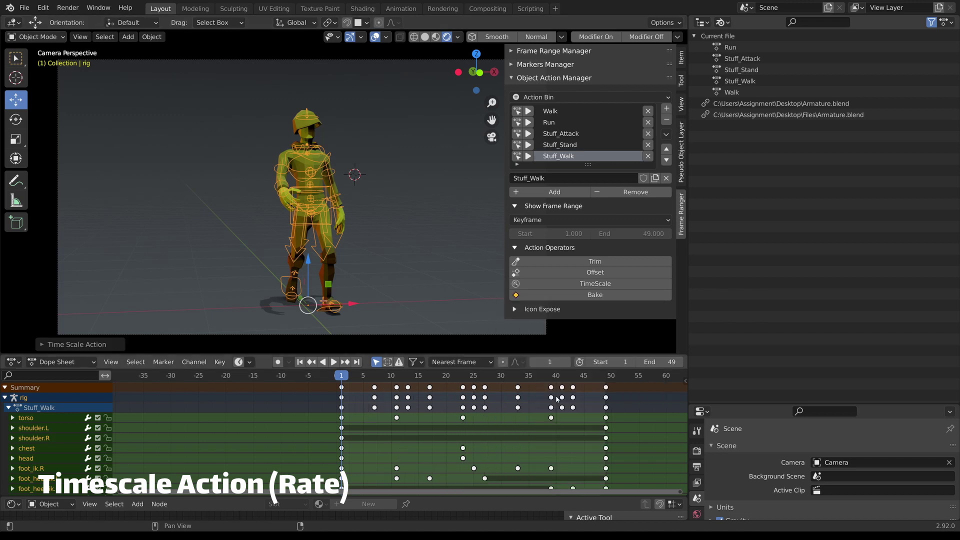
Step: Time-scale around Scale Origin frame 21 and play the result
left_click(578, 283)
left_click(651, 338)
left_click(644, 387)
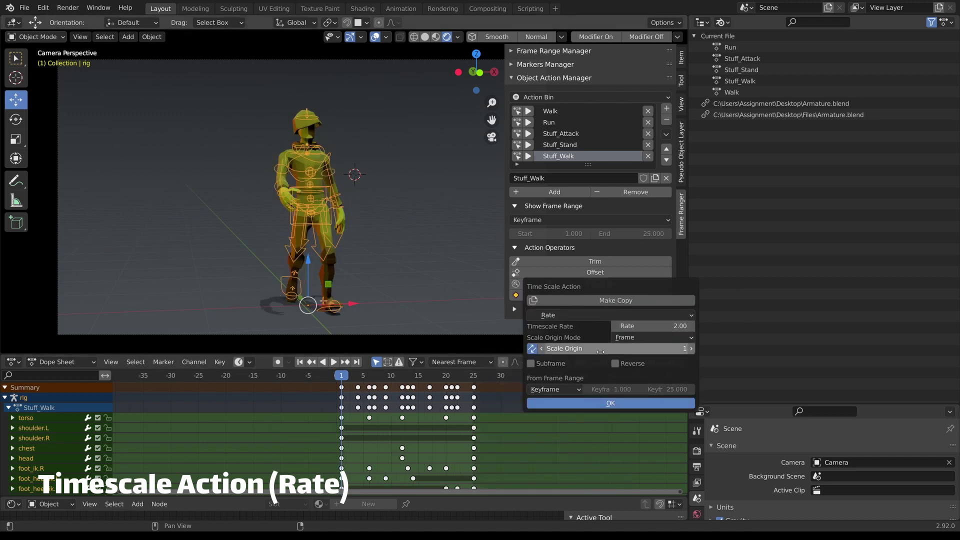
left_click_drag(600, 351, 645, 350)
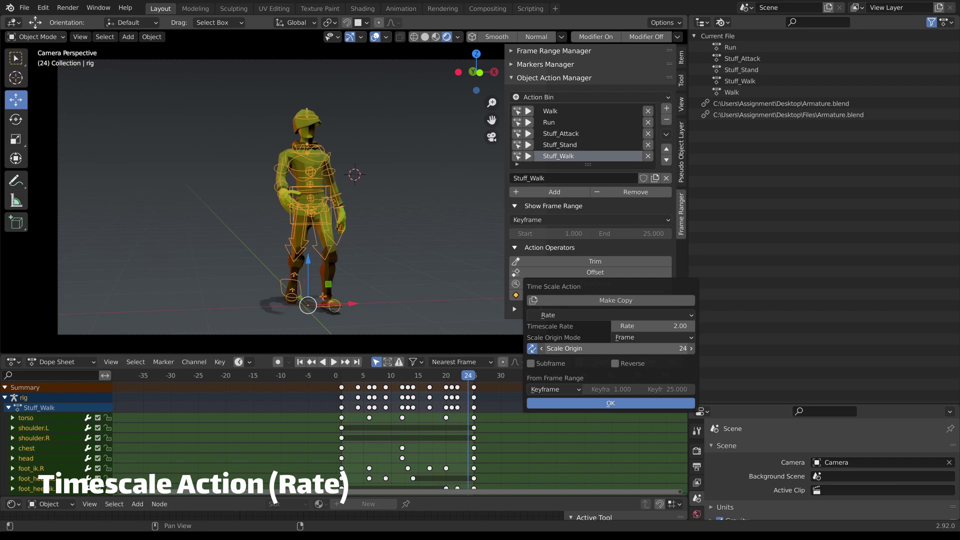
left_click(600, 404)
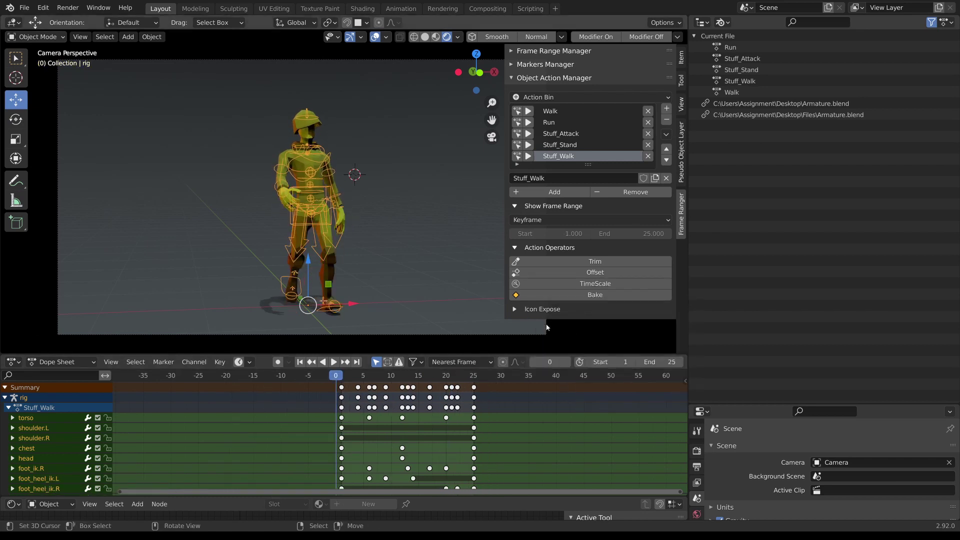
key("space")
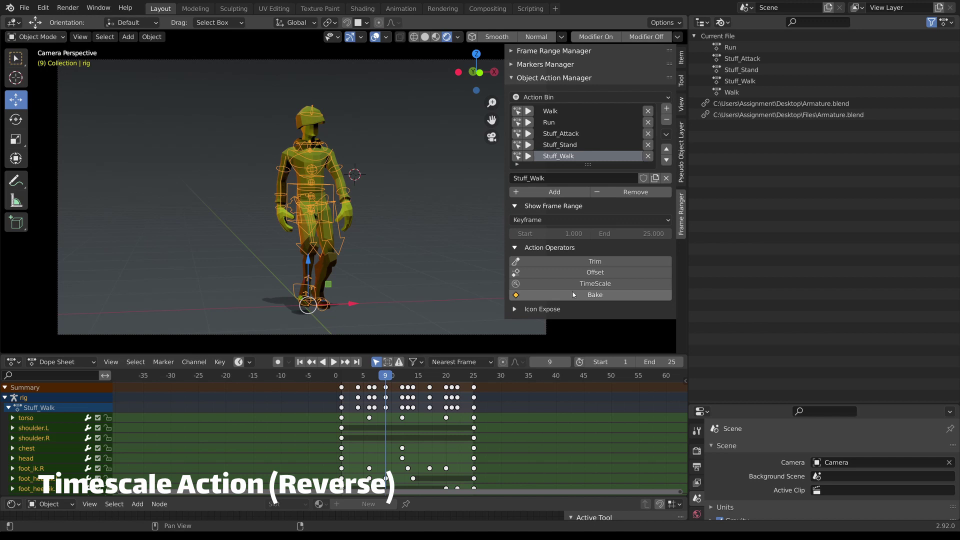
Step: Reverse the action's keyframes via TimeScale and play it back
left_click(574, 282)
left_click(581, 344)
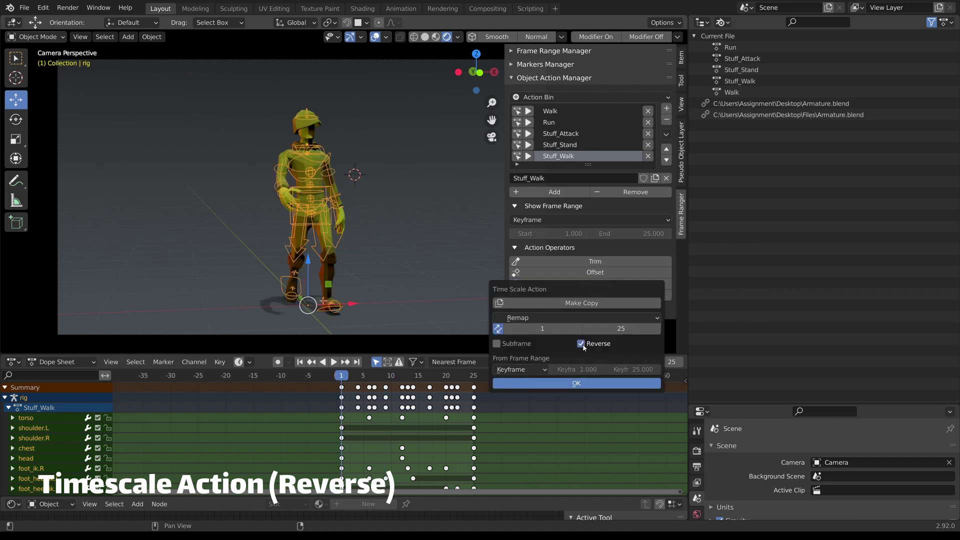
left_click(584, 381)
key("space")
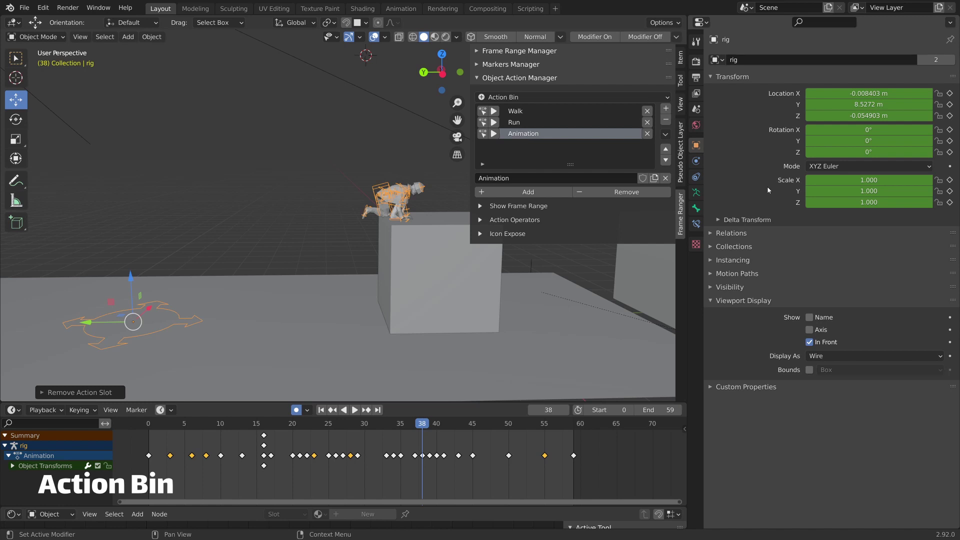
Step: Delete Walk, Stand_Green, Run and CameraAction.001 from the scene Action Bin in Scene properties
left_click(695, 110)
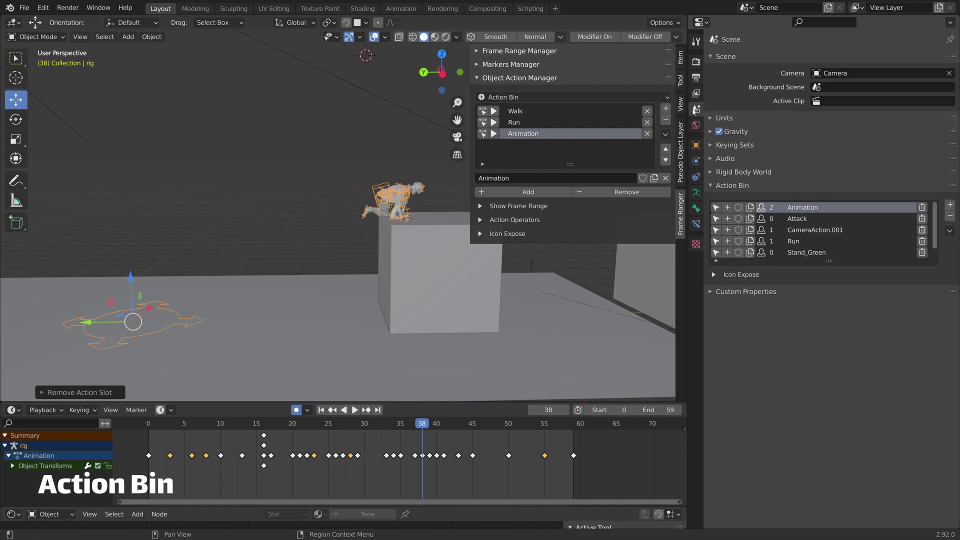
scroll(816, 239, "down", 1)
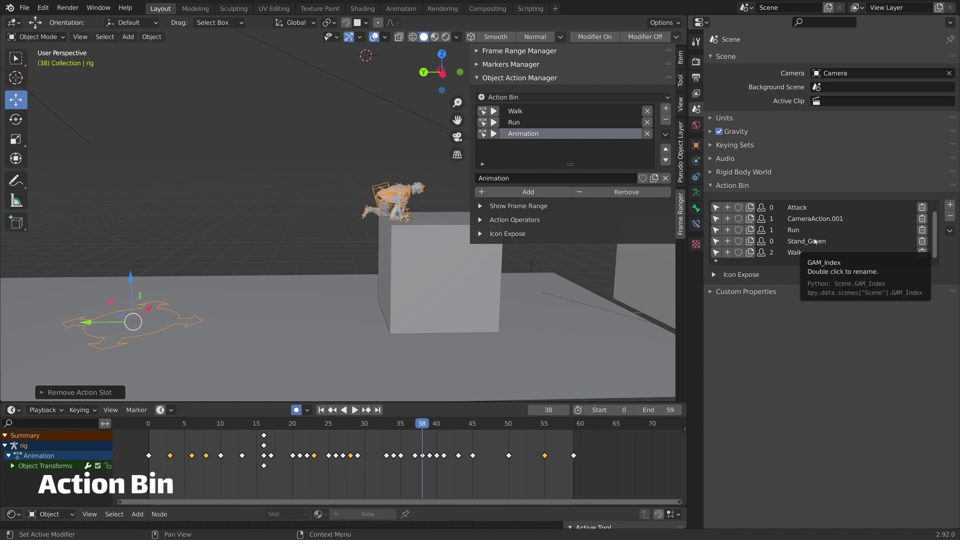
left_click(922, 252)
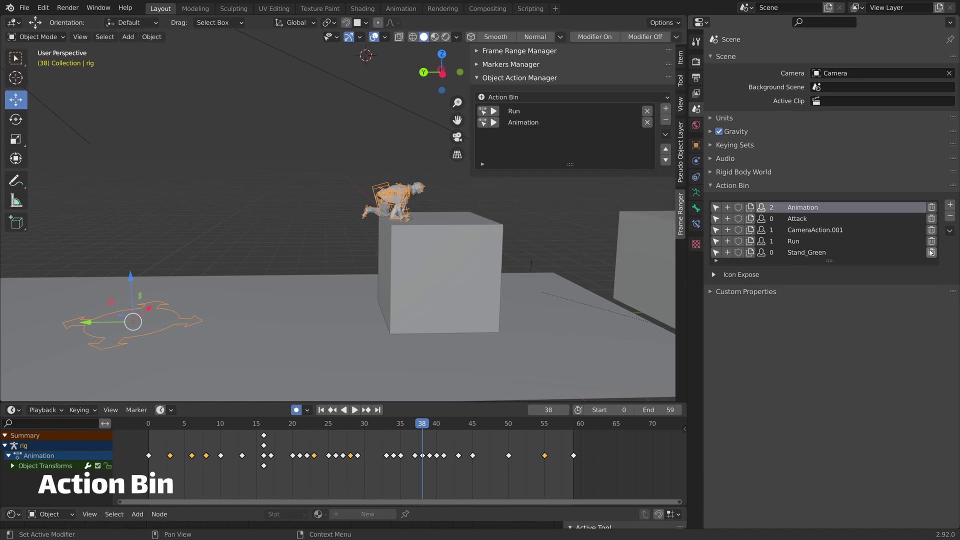
left_click(931, 252)
left_click(930, 230)
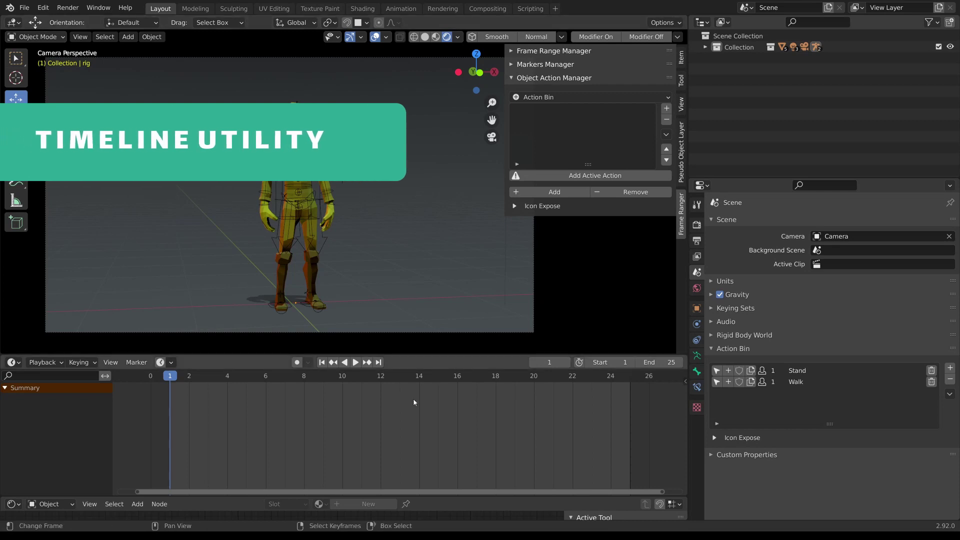
Step: Move Walk's last keys to frame 37 (G 12) and set auto frame range to Action mode
left_click(171, 362)
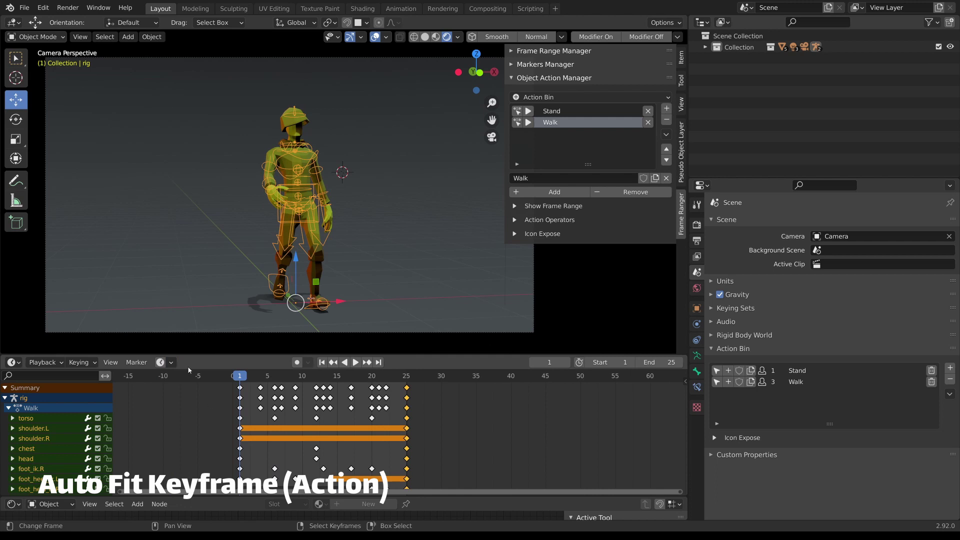
type("g12")
key("Return")
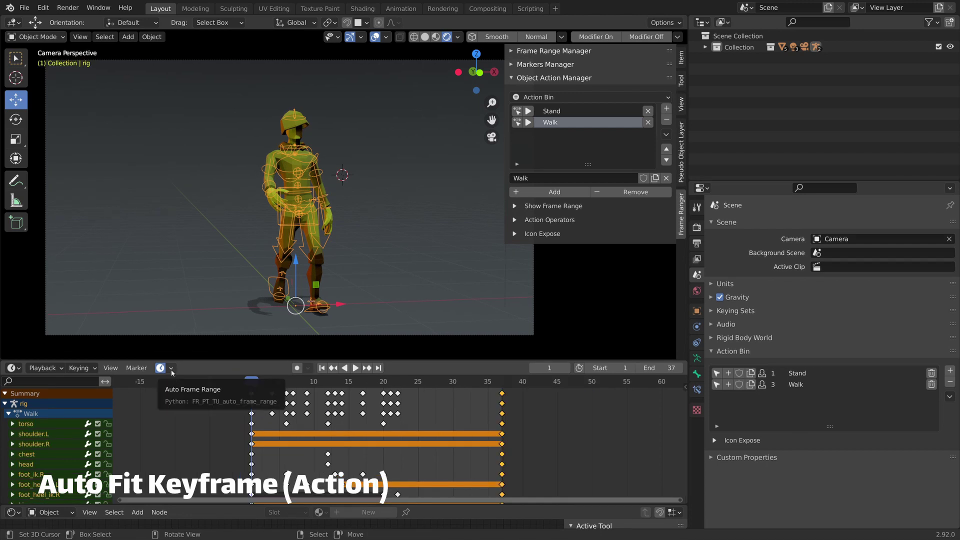
left_click(167, 367)
left_click(198, 333)
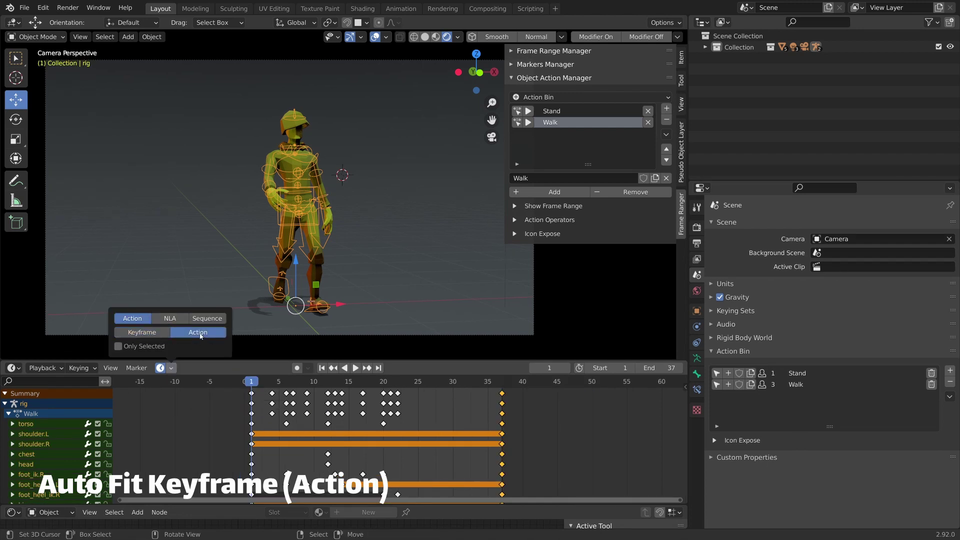
left_click(559, 207)
left_click(569, 222)
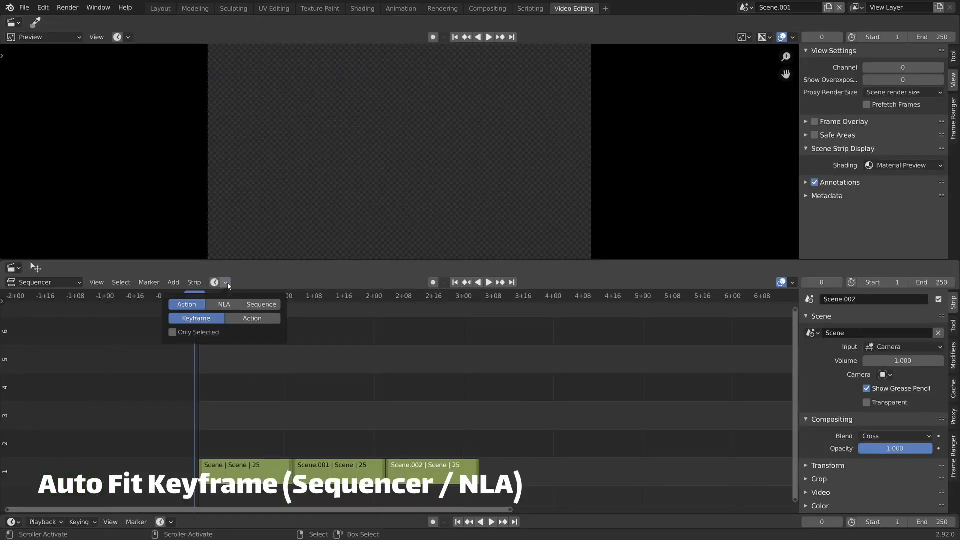
Step: Auto-fit the range to sequencer strips and slide the three scene strips later, range following to 34–110
left_click(261, 304)
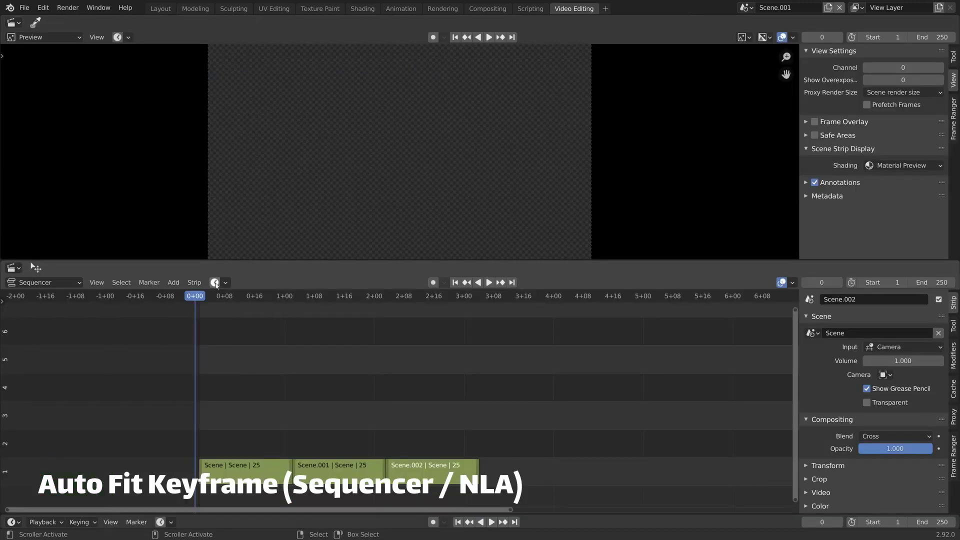
left_click(215, 285)
key("g")
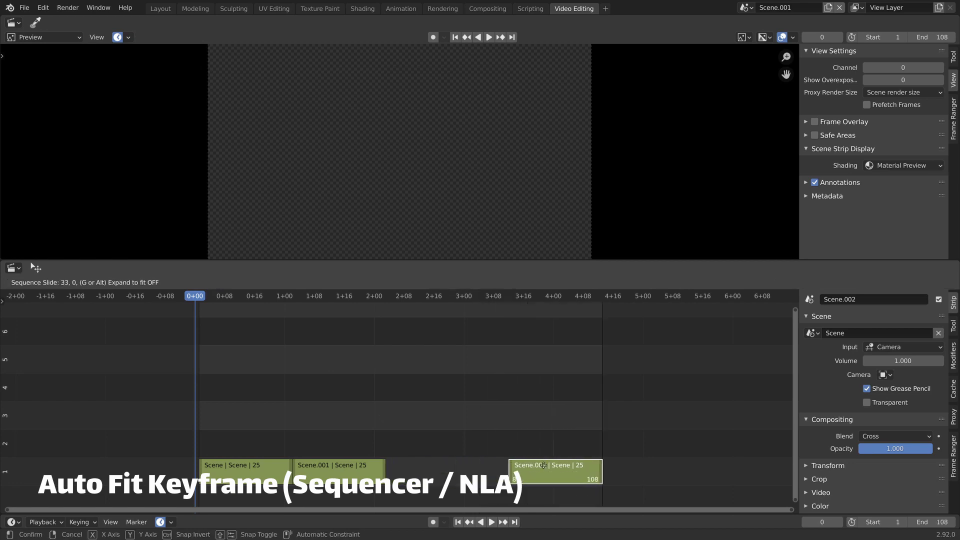
left_click(230, 442)
left_click_drag(198, 375, 403, 484)
key("g")
left_click(333, 410)
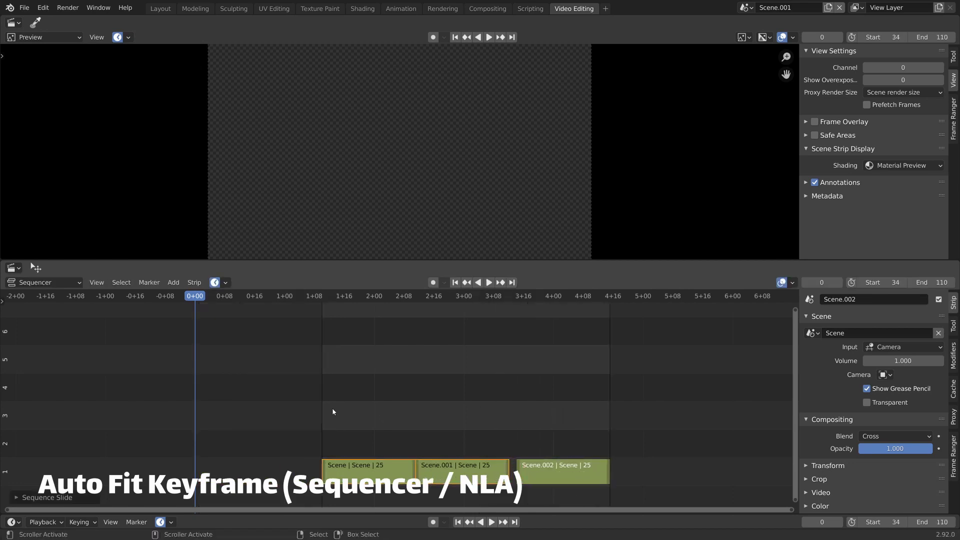
left_click(562, 472, "shift")
key("g")
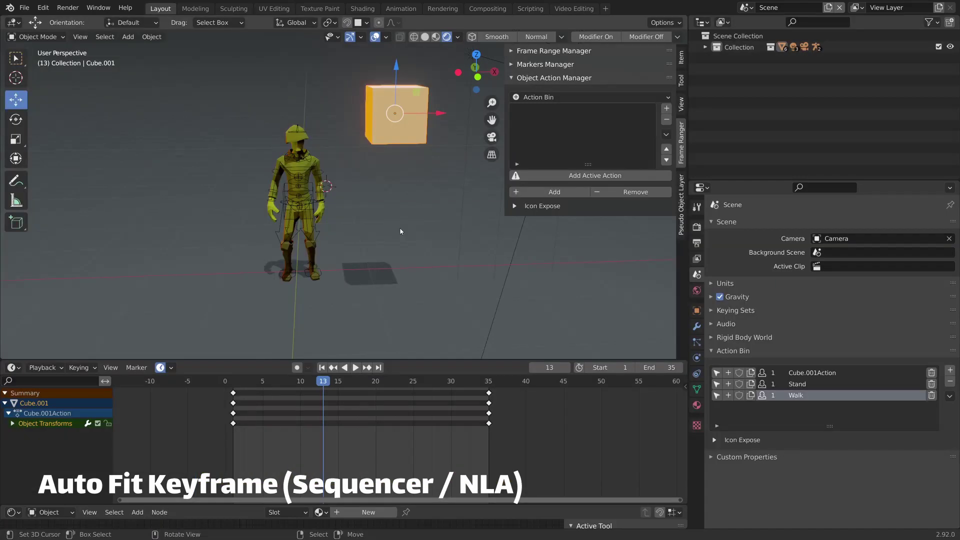
Step: Select the rig and grab the Stand keyframe column at frame 25 back to about frame 23
left_click(299, 200)
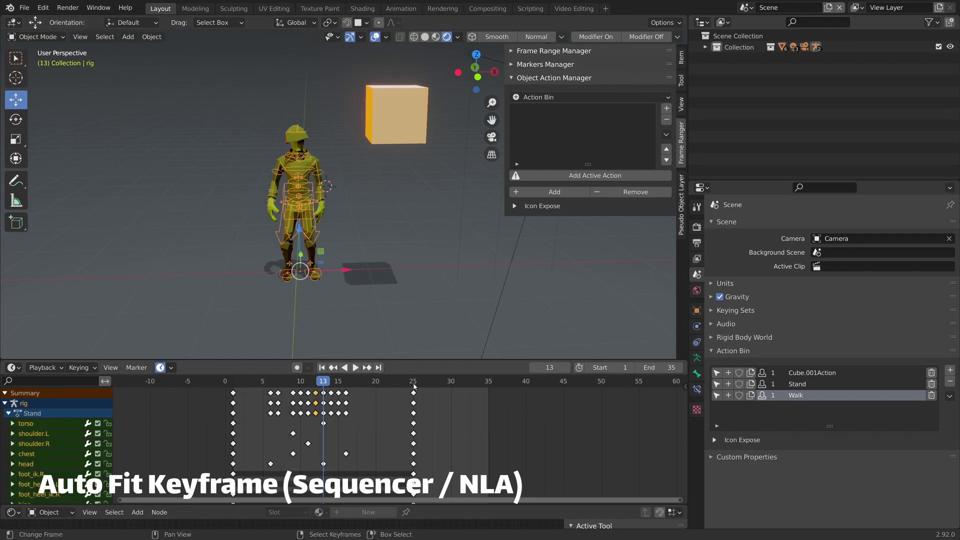
left_click(415, 392)
key("g")
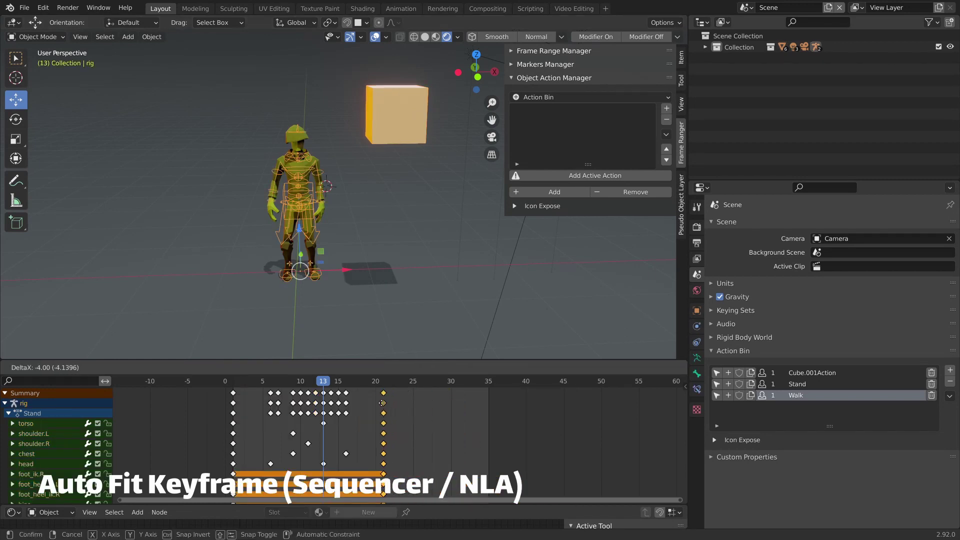
left_click(390, 409)
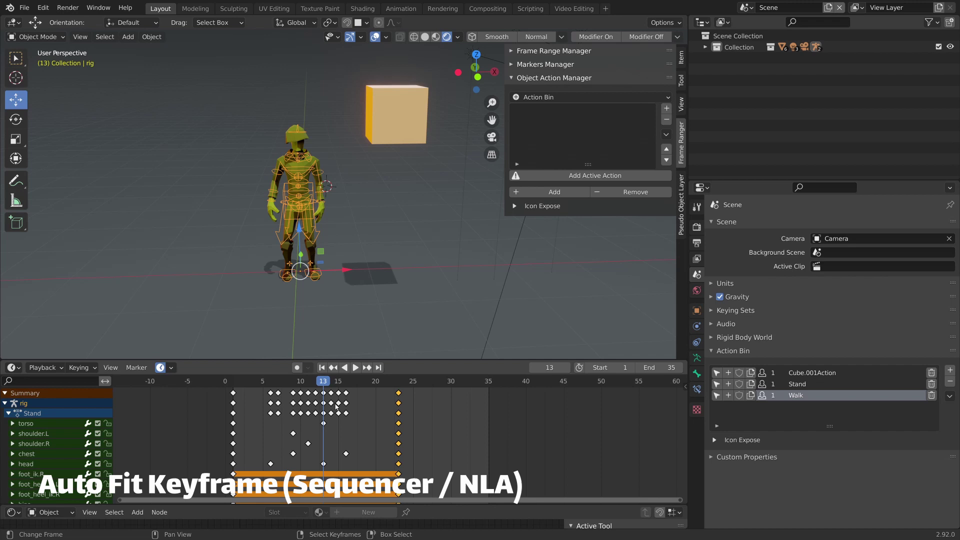
Step: Enable Only Selected fitting, then select Scene.001 and slide Scene.002 right so the range follows it
left_click(171, 367)
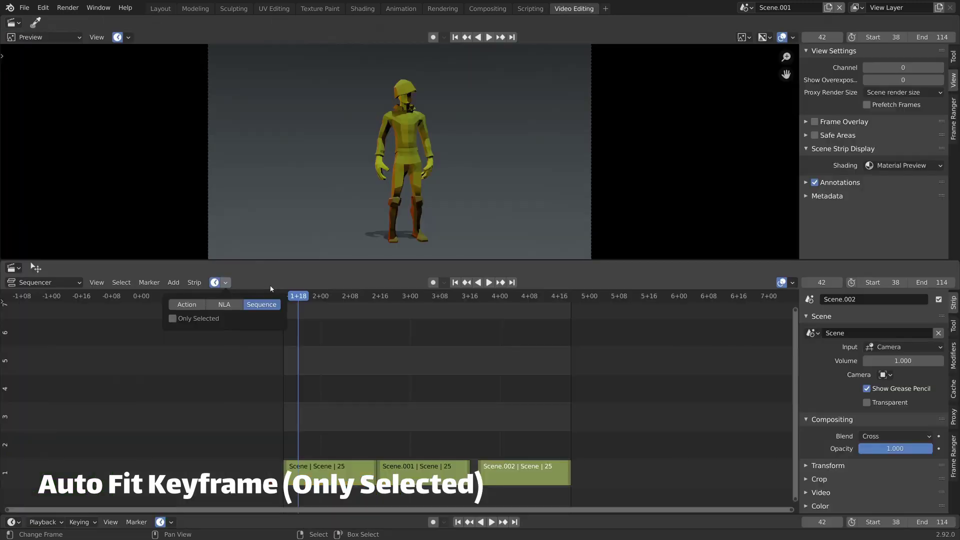
left_click(207, 321)
left_click(419, 466)
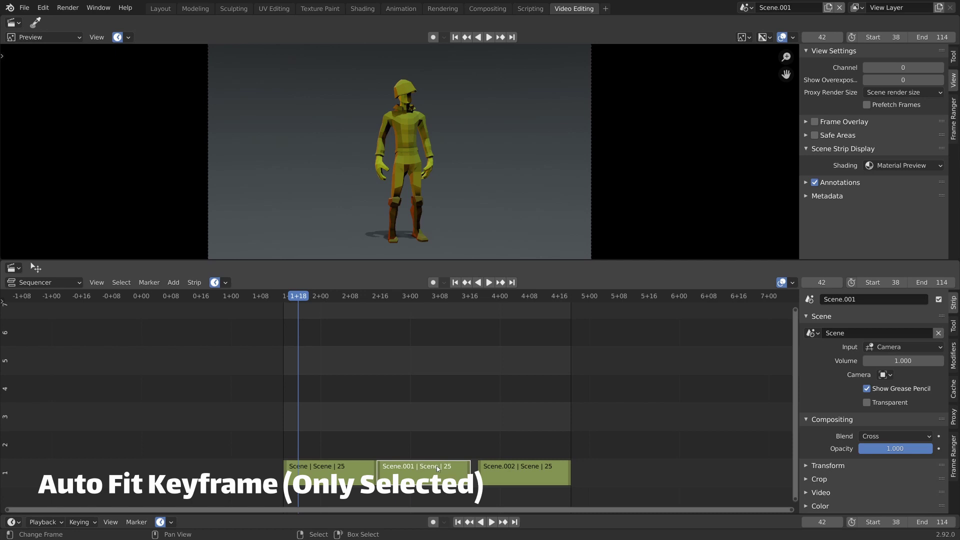
left_click(512, 472)
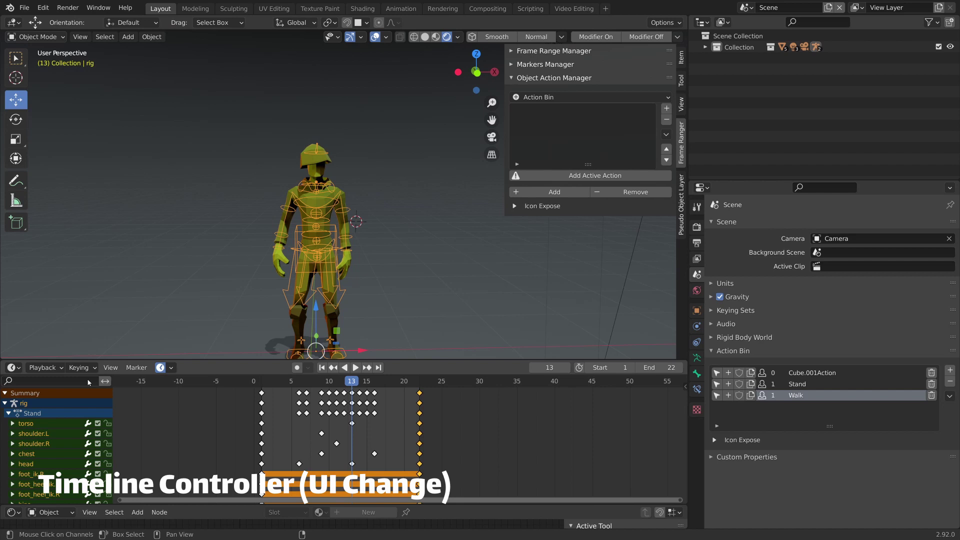
Step: Switch the bottom editor to Dope Sheet, then Graph Editor, via the editor-type menu
left_click(13, 367)
left_click(157, 397)
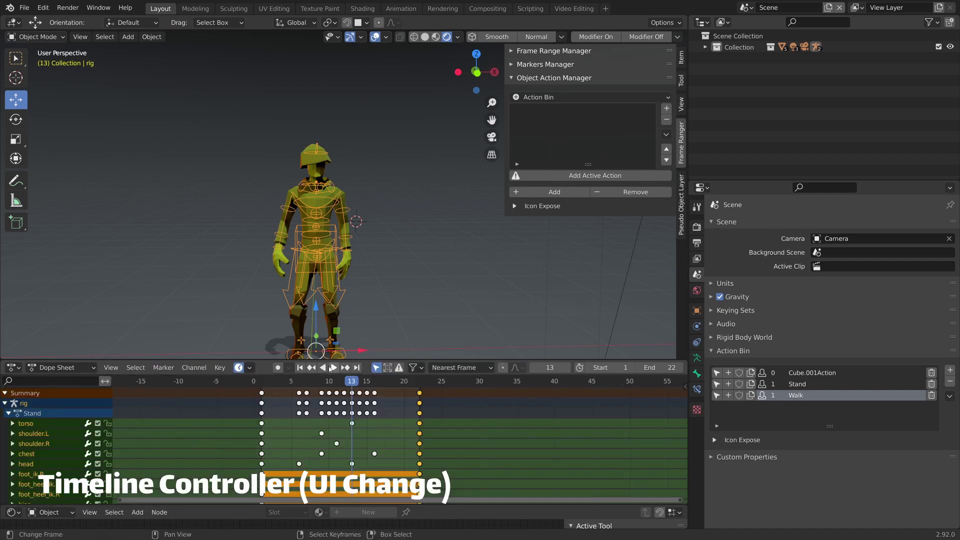
left_click(13, 367)
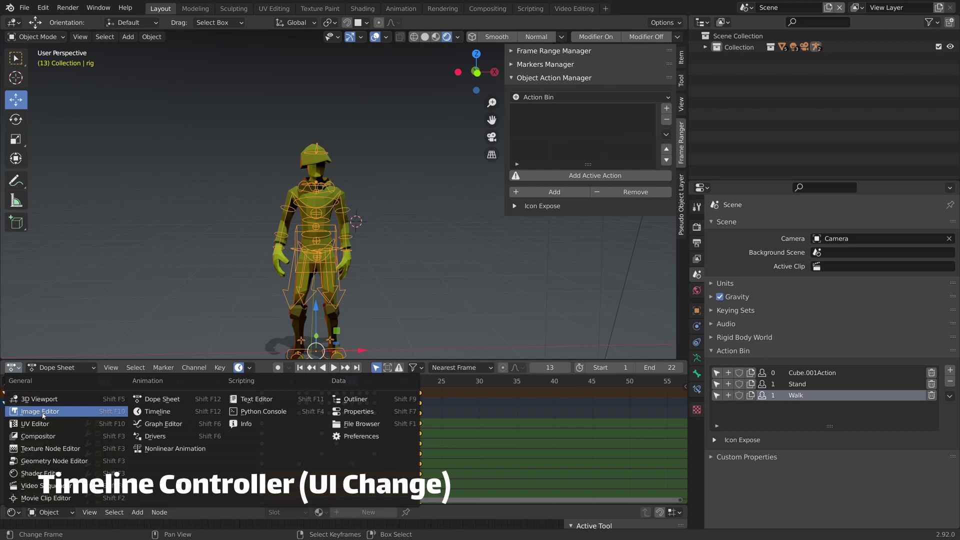
left_click(164, 425)
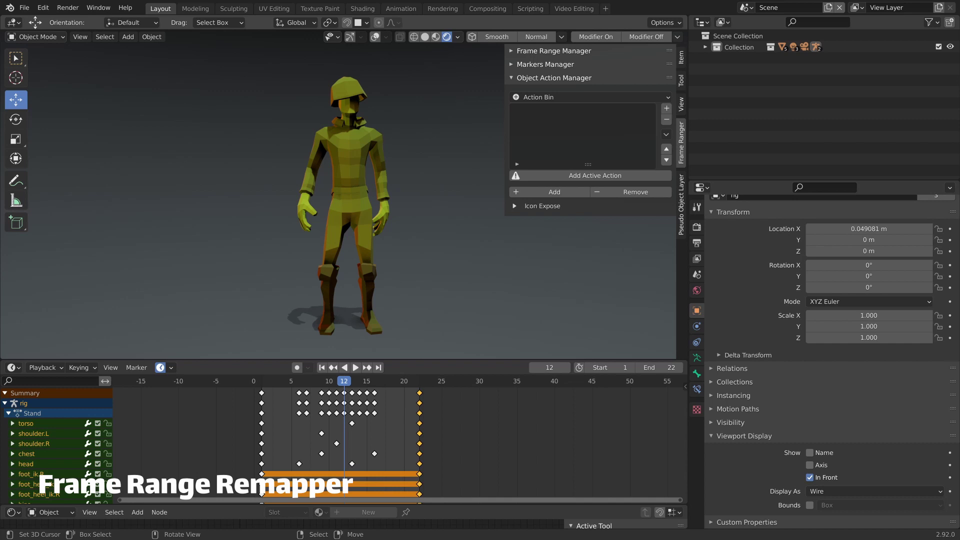
Step: Preview playback, then set the Frame Range Remapper target to 12 fps and remap from 24
left_click(697, 242)
scroll(726, 274, "down", 3)
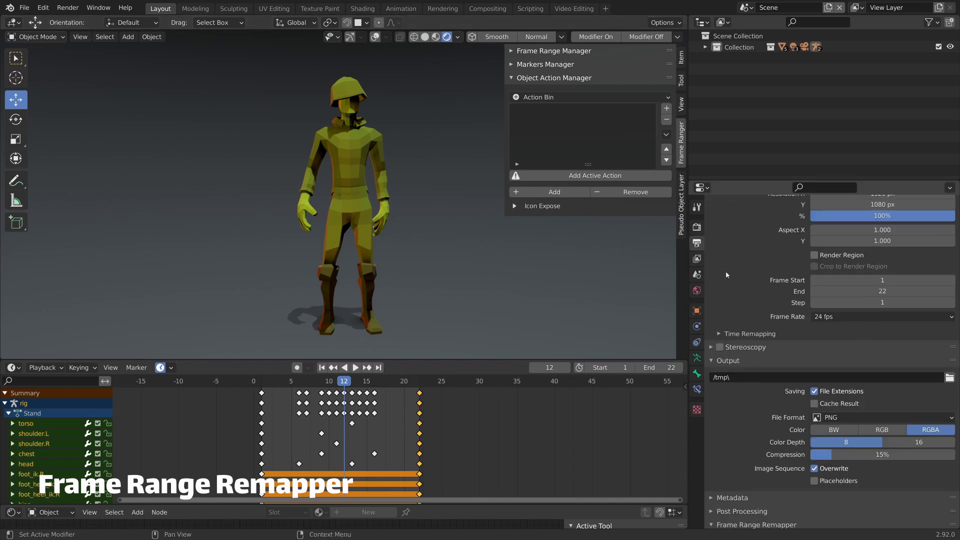
scroll(726, 275, "down", 3)
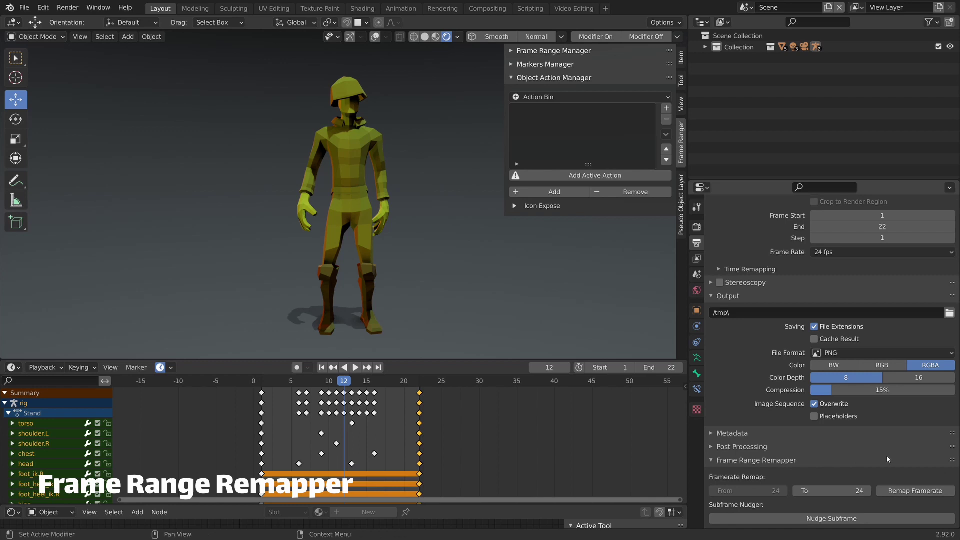
key("space")
key("space")
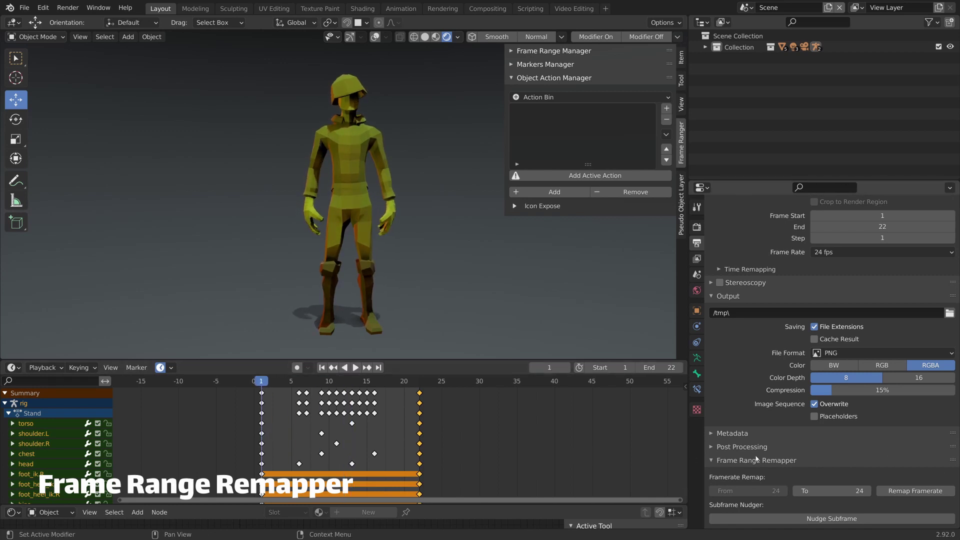
key("space")
left_click(854, 491)
type("12")
key("Return")
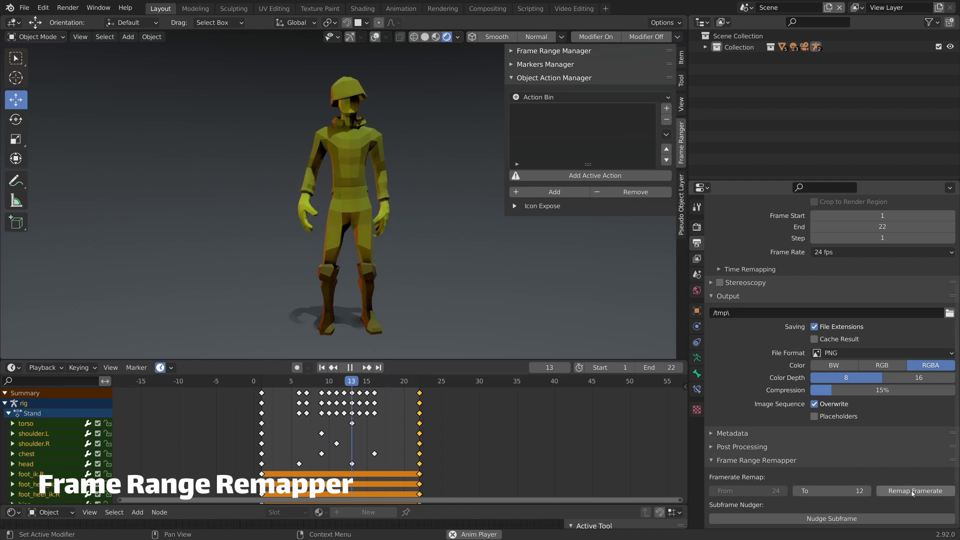
left_click(911, 490)
left_click(891, 528)
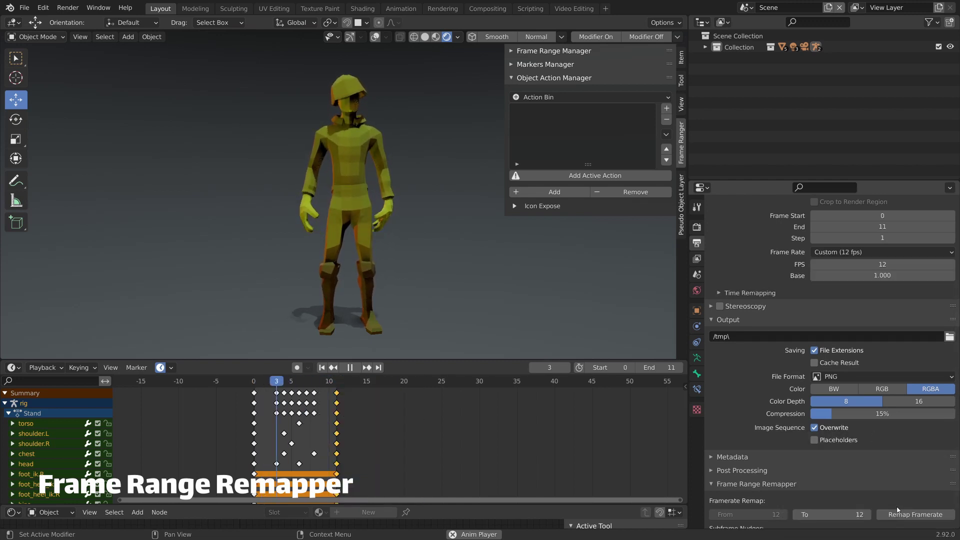
Step: Re-run the framerate remap to 12 fps so the animation spans frames 0–11, and play it back
left_click(832, 514)
type("60")
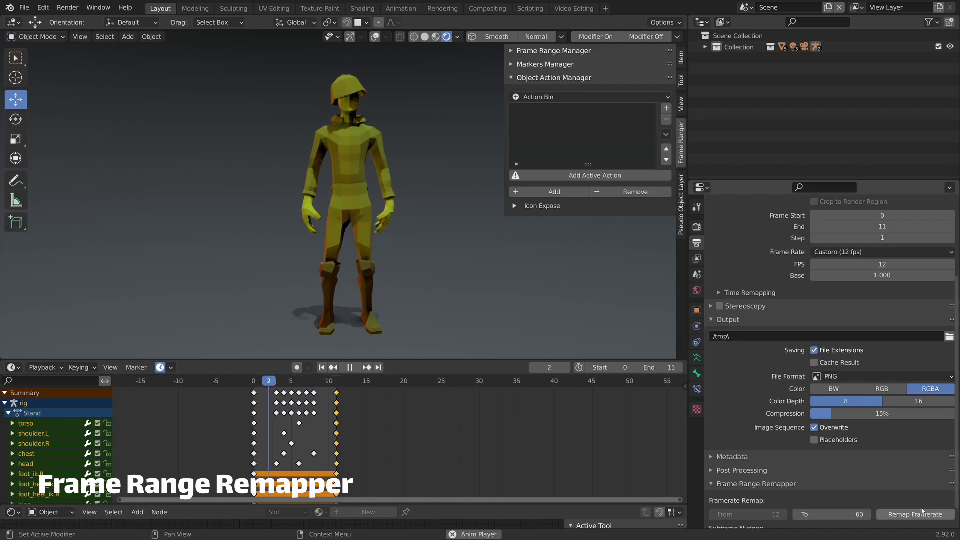
left_click(901, 515)
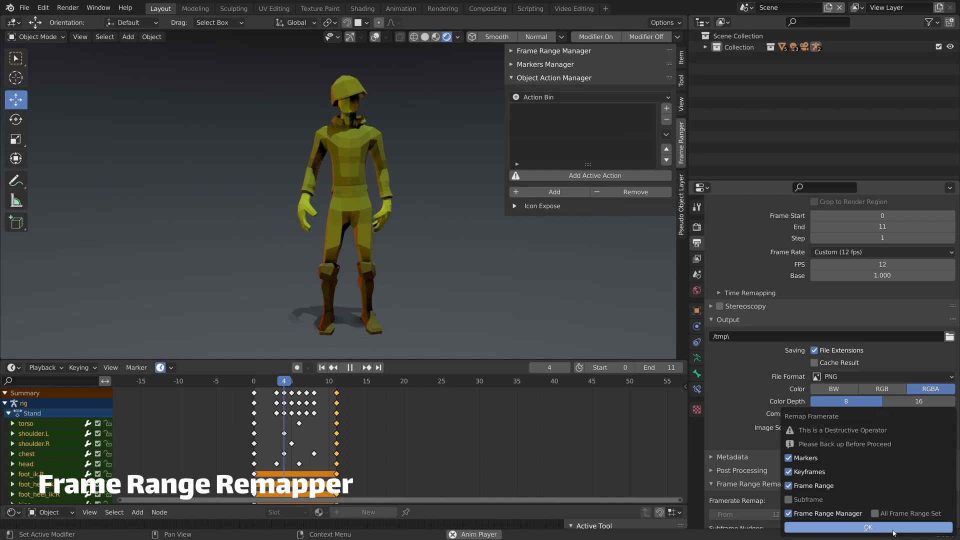
left_click(868, 528)
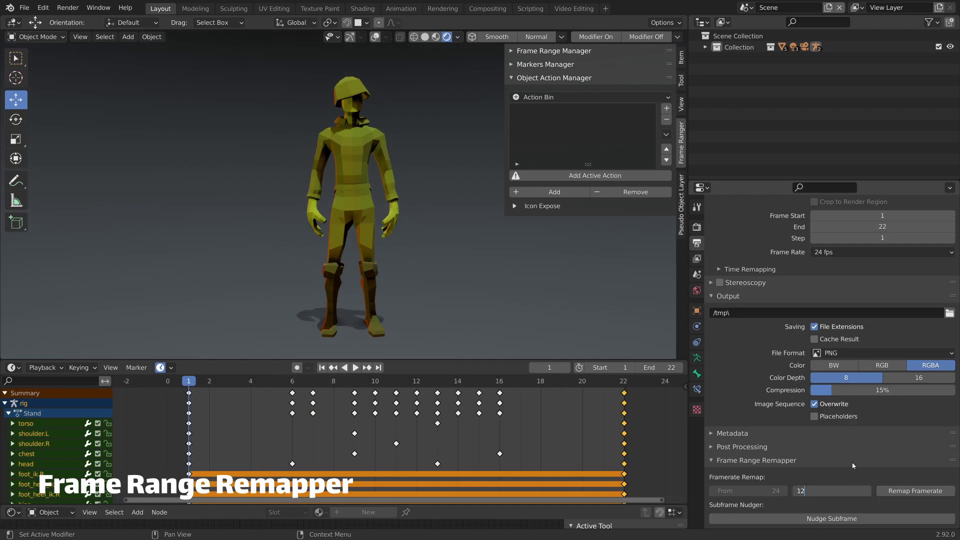
left_click(915, 491)
left_click(836, 528)
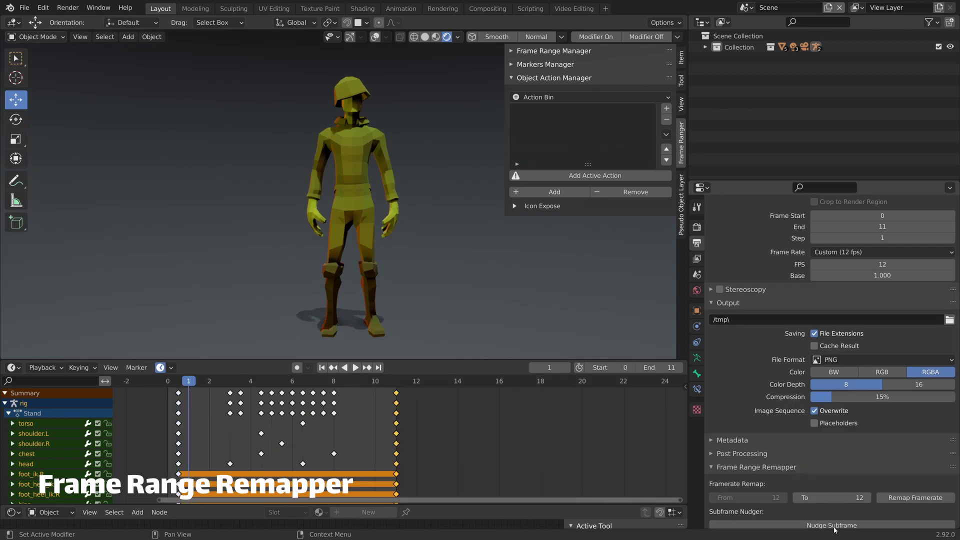
key("Home")
key("space")
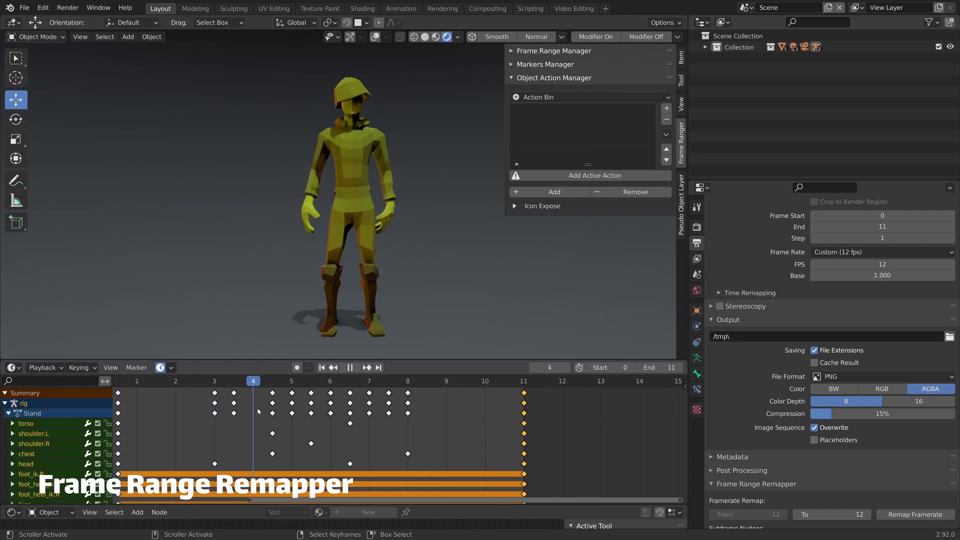
key("space")
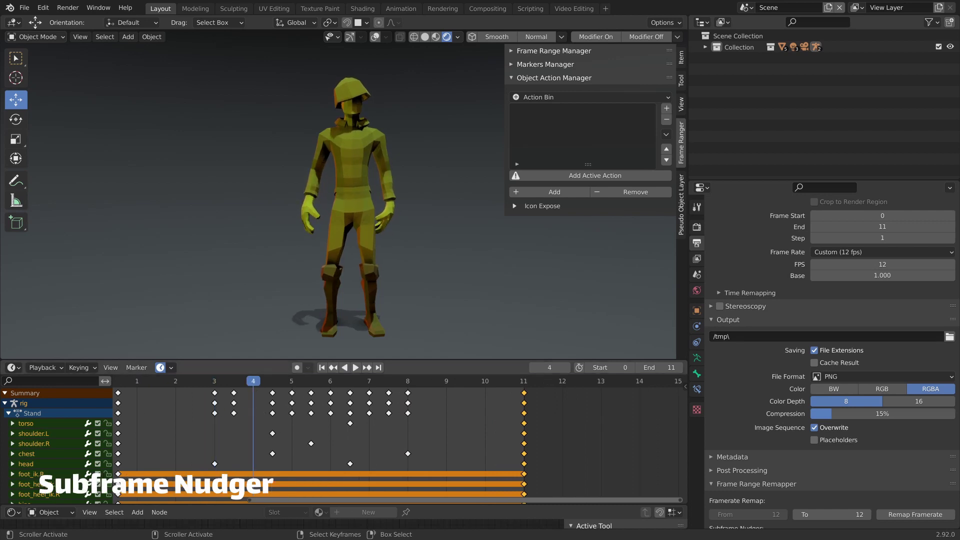
scroll(721, 438, "down", 2)
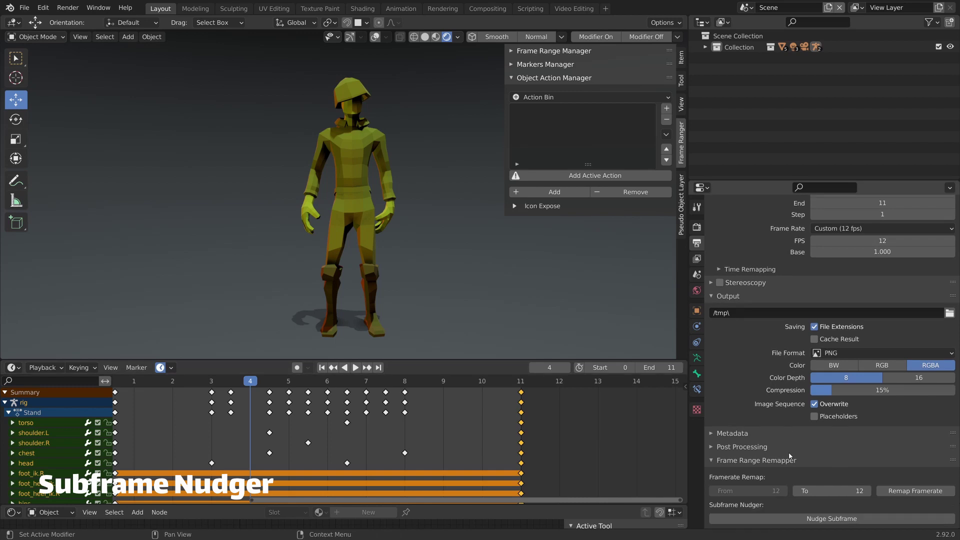
Step: Nudge Subframe to snap the remapped keyframes onto whole frames
left_click(795, 519)
left_click(776, 527)
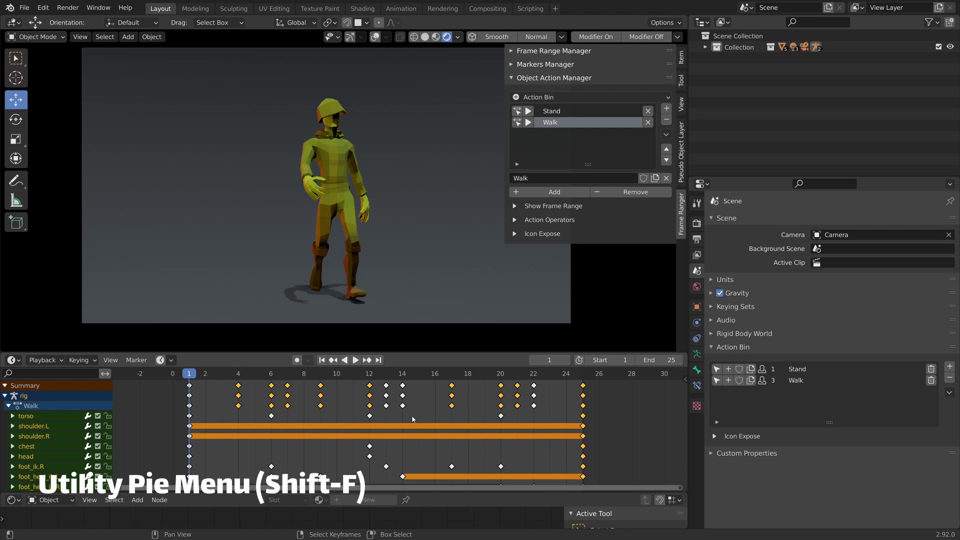
Step: Use the Shift+F pie's Set Frame Range, trim and Timescale to make the scene range 9–24
key("shift+f")
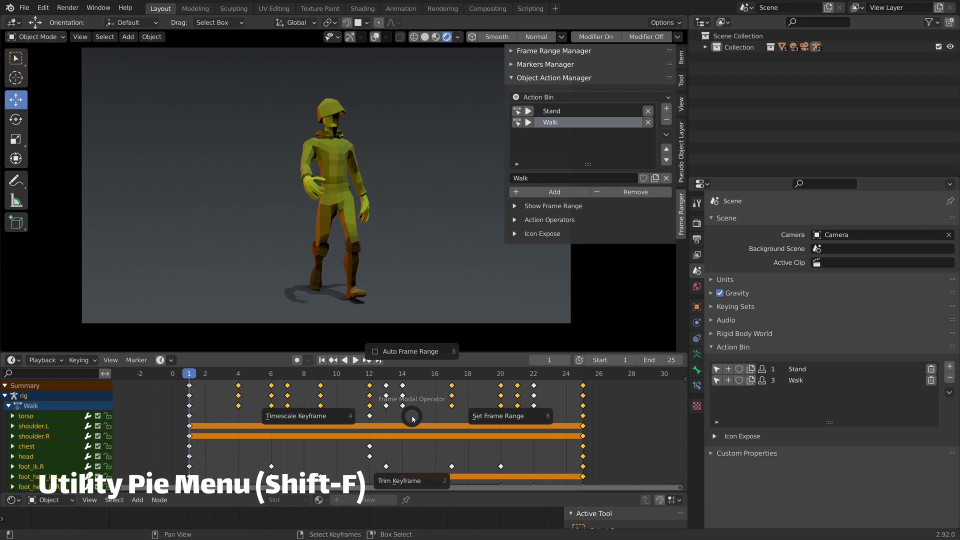
left_click(441, 412)
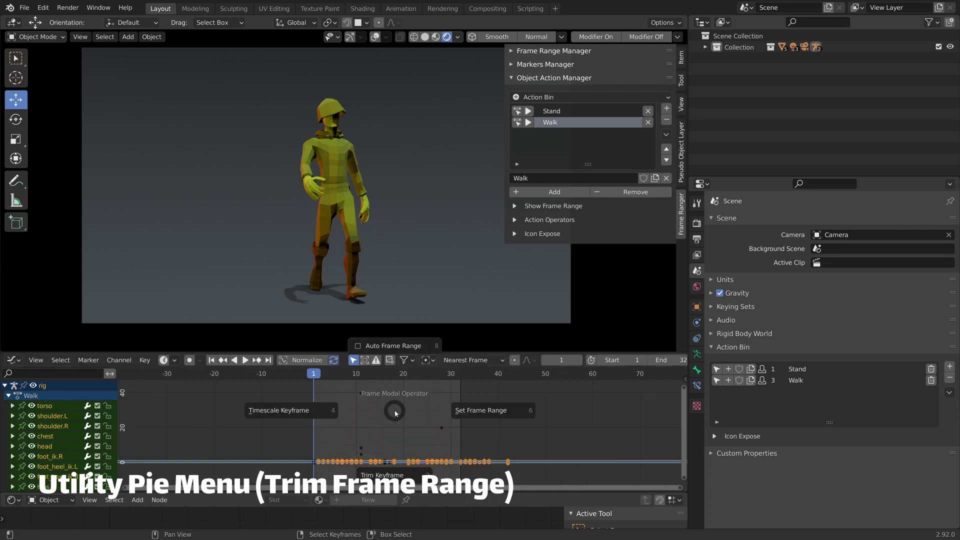
left_click(405, 431)
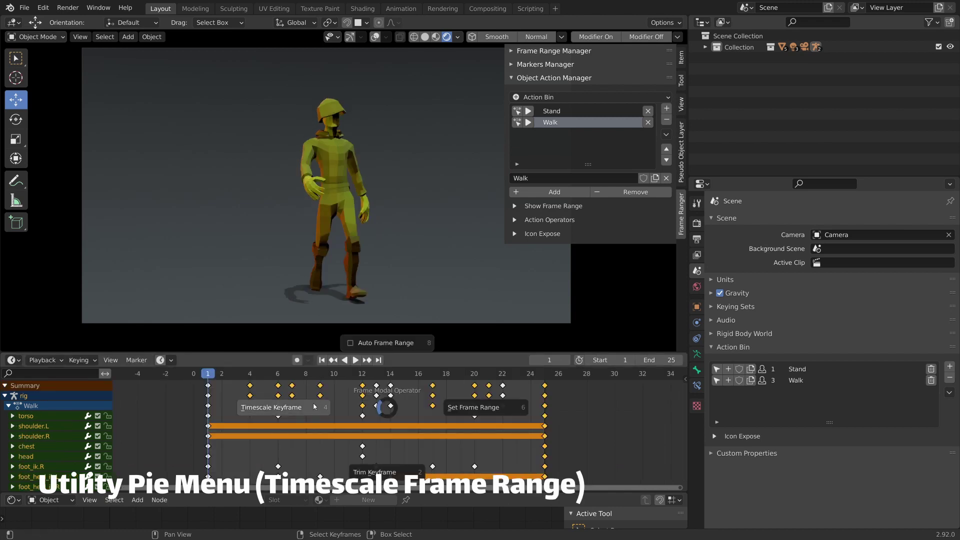
left_click(313, 403)
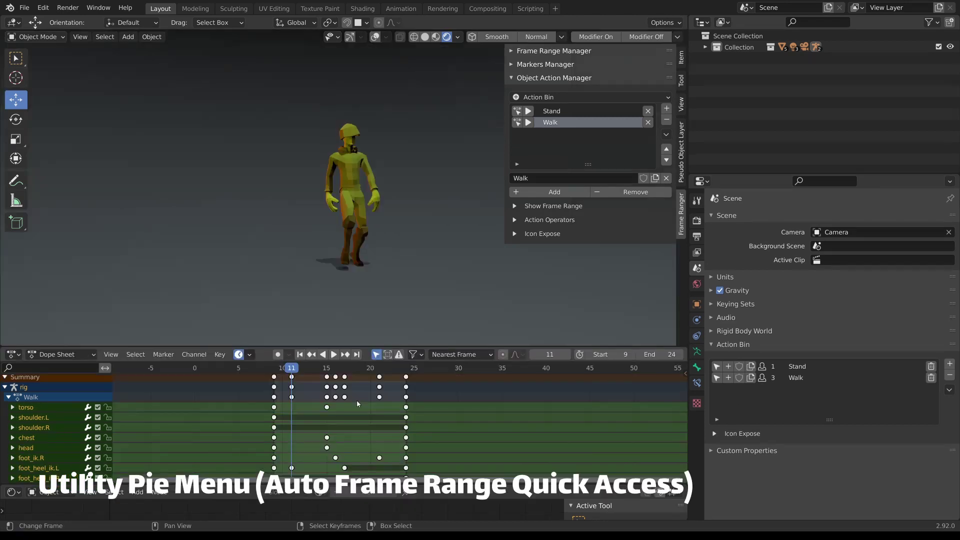
key("alt+f")
key("alt+f")
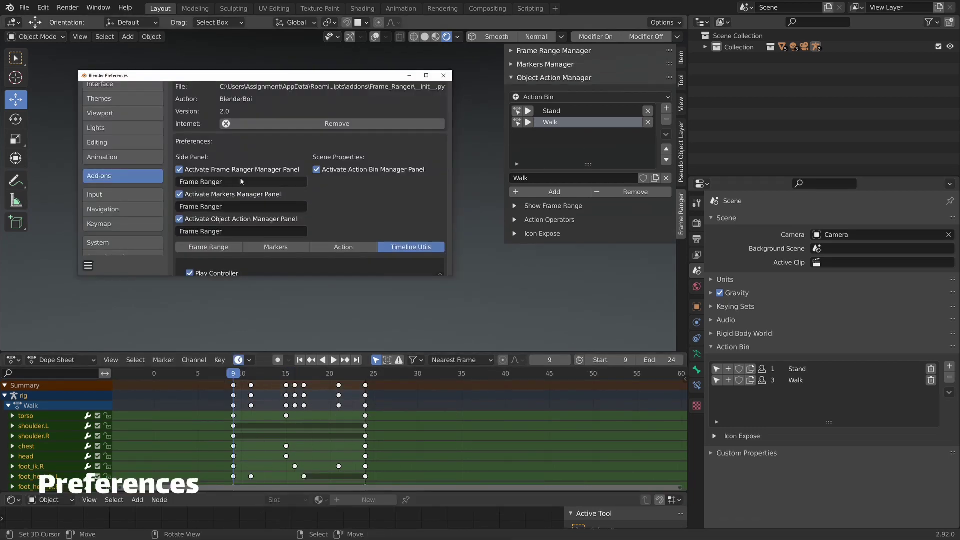
Step: Toggle the Object Action Manager panel and rebind the Frame Modal Operator keymaps to F
left_click(220, 220)
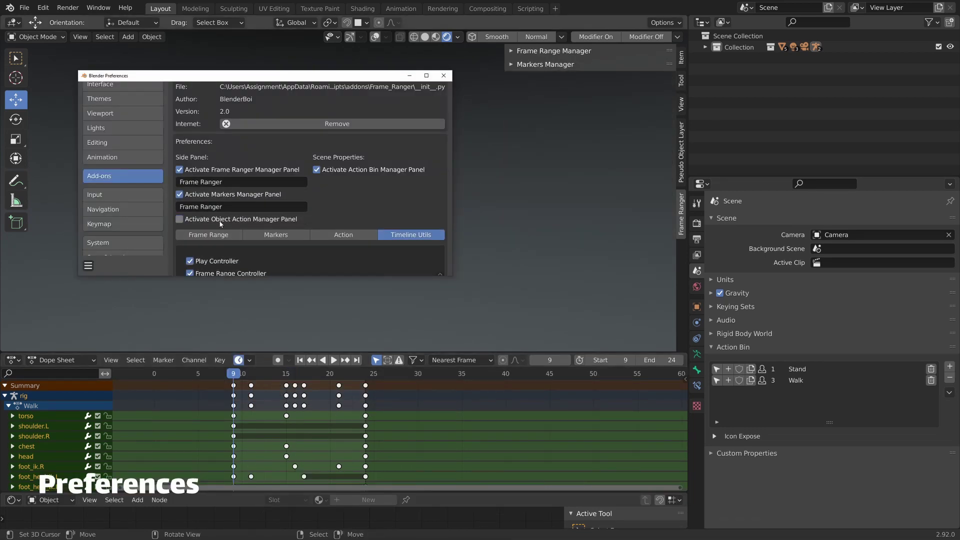
left_click(219, 219)
scroll(315, 196, "down", 5)
left_click(397, 175)
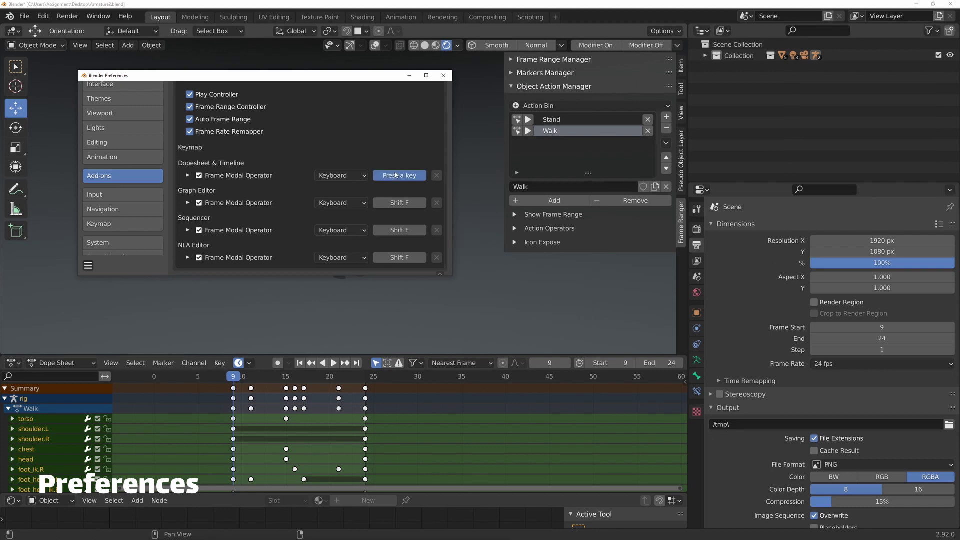
type("F")
left_click(400, 203)
key("f")
left_click(399, 230)
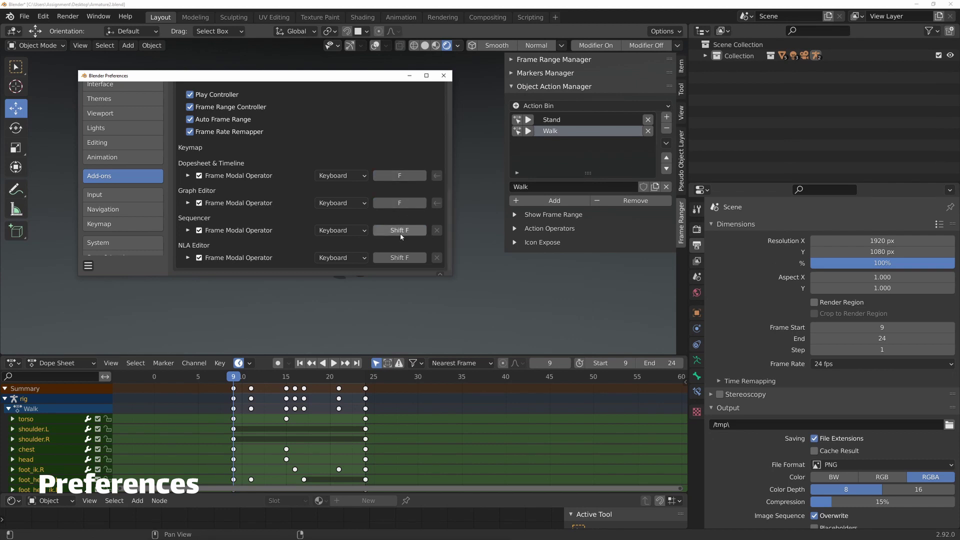